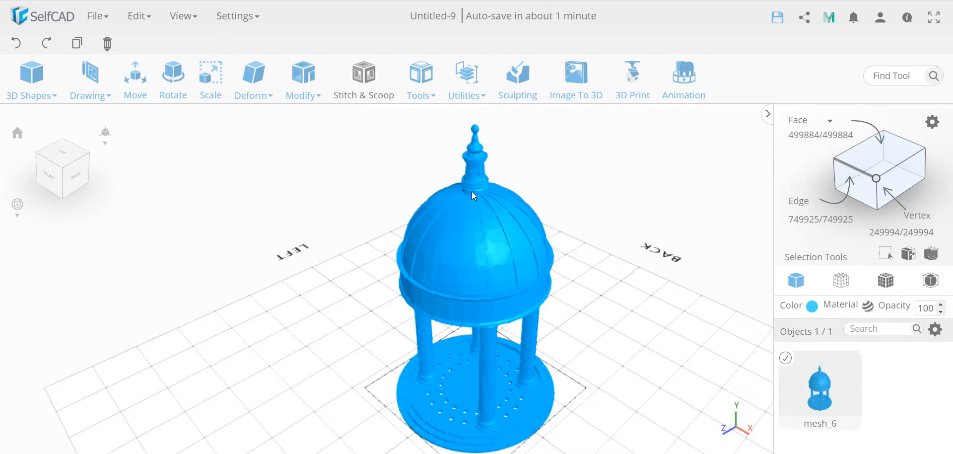
# Step: Select the spire above the dome using an exact Cube Selection with the bottom limit at 251
pyautogui.click(469, 94)
pyautogui.click(930, 254)
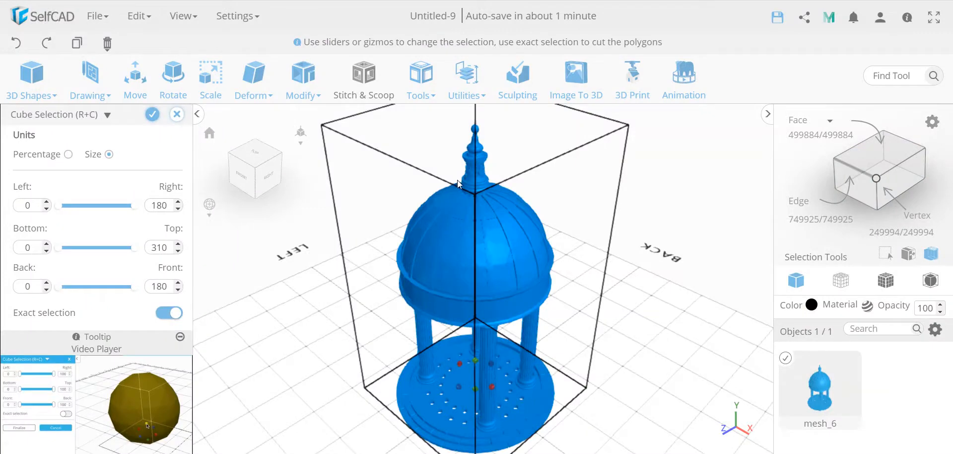
pyautogui.doubleClick(34, 245)
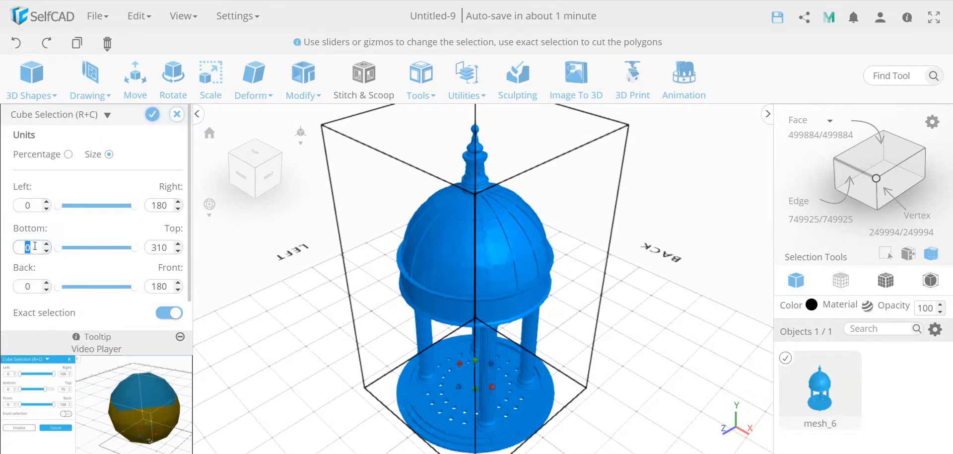
pyautogui.write('251')
pyautogui.click(74, 261)
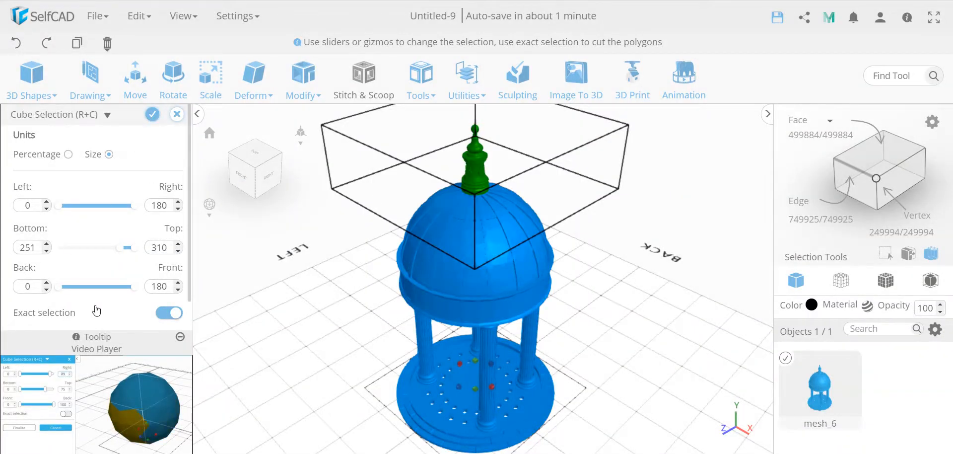
pyautogui.click(153, 115)
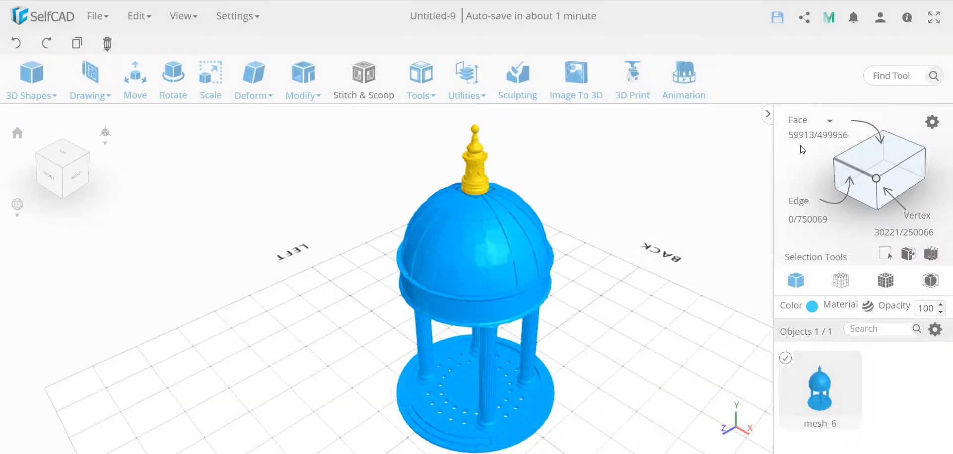
# Step: Try to move the selected spire faces away from the dome, and undo the move
pyautogui.press('m')
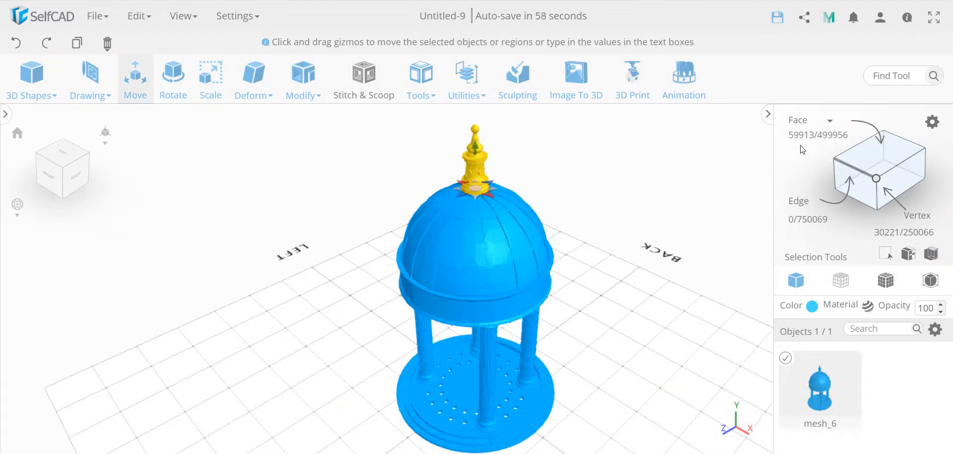
pyautogui.moveTo(478, 192); pyautogui.dragTo(574, 182)
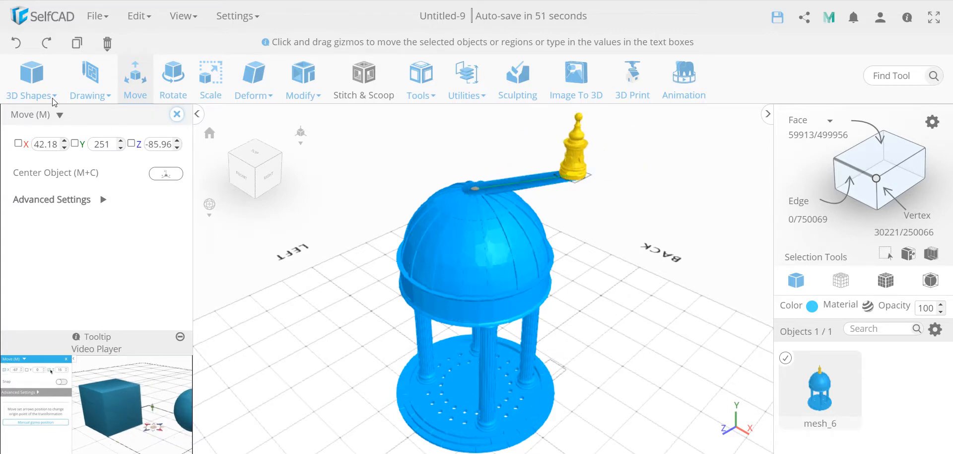
pyautogui.click(18, 43)
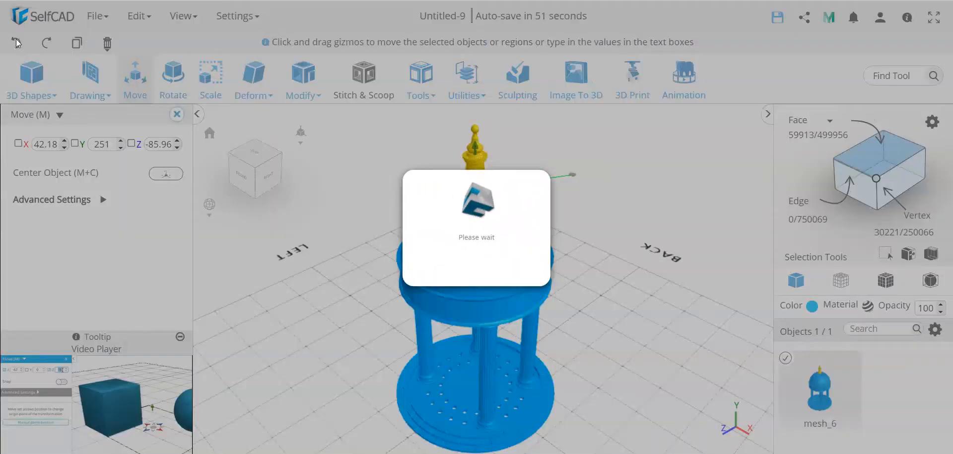
# Step: Split the selected spire into its own object and move it away from the dome to about X 129, Z -30
pyautogui.click(471, 79)
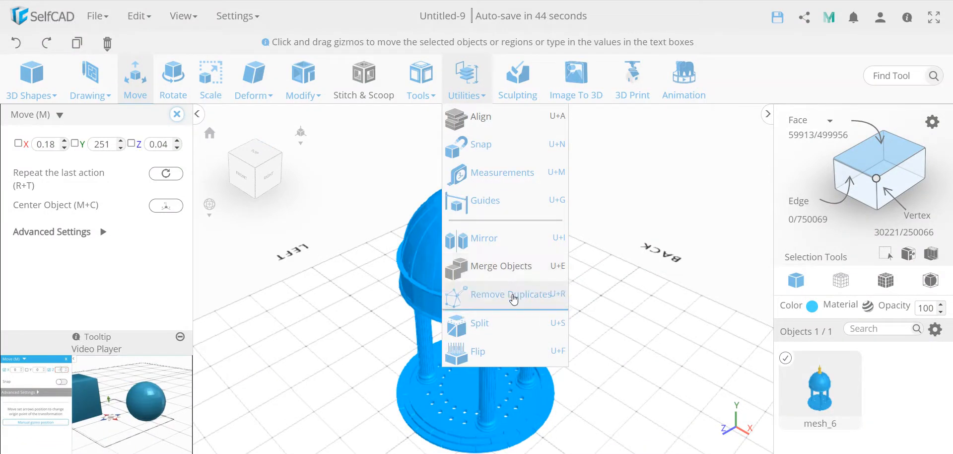
pyautogui.click(508, 319)
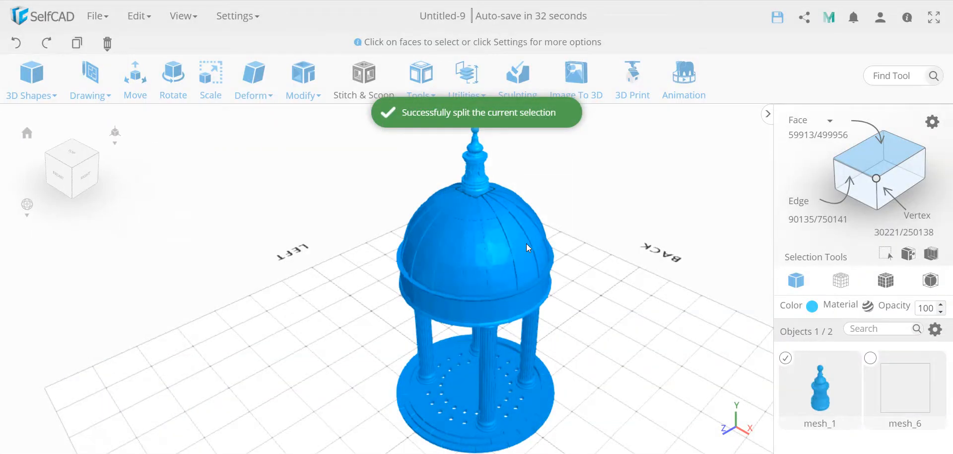
pyautogui.press('m')
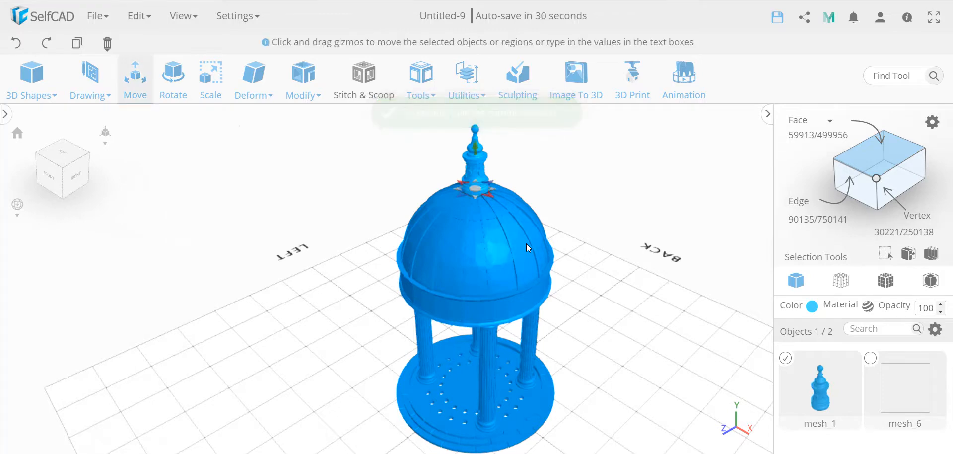
pyautogui.moveTo(475, 189); pyautogui.dragTo(617, 229)
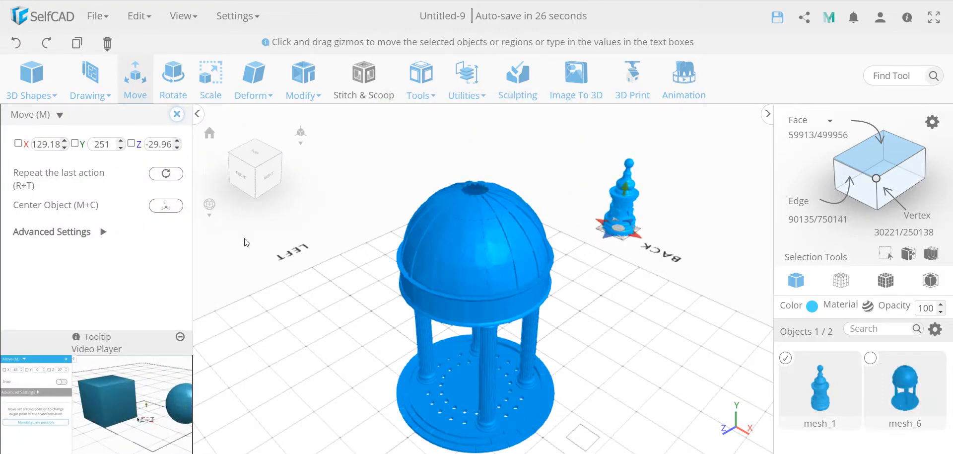
pyautogui.click(103, 14)
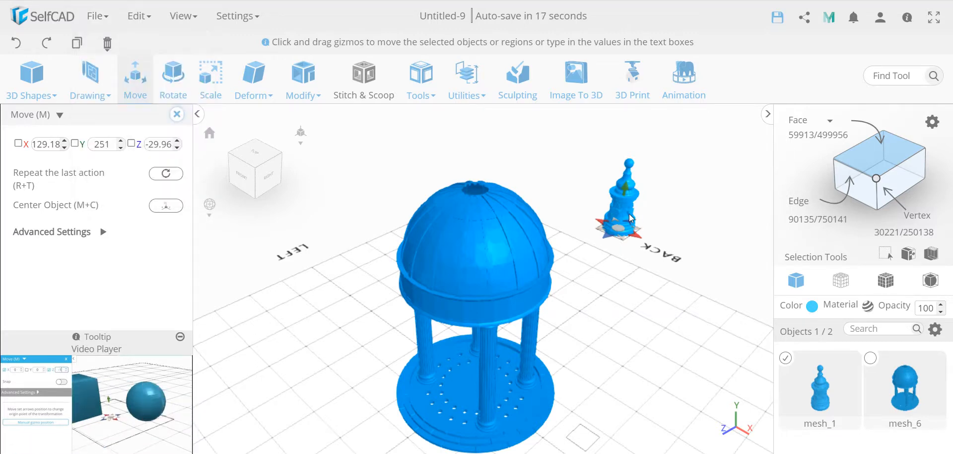
pyautogui.scroll(5, 629, 214)
pyautogui.scroll(-3, 629, 214)
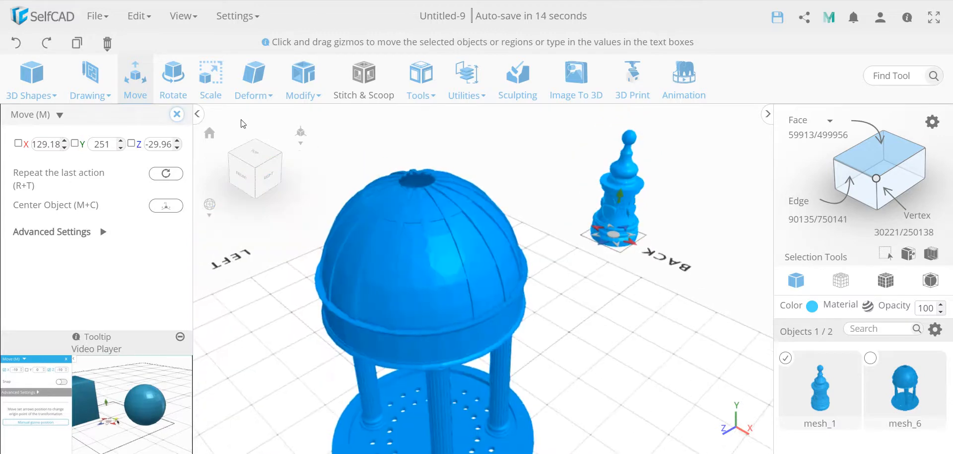
pyautogui.click(176, 114)
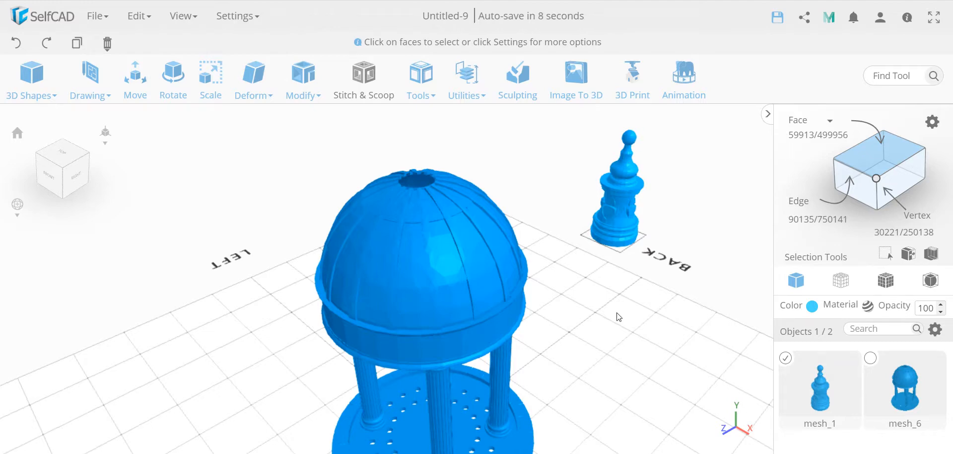
# Step: Delete both the spire and the domed pavilion from the scene and restore the home view
pyautogui.scroll(-3, 619, 316)
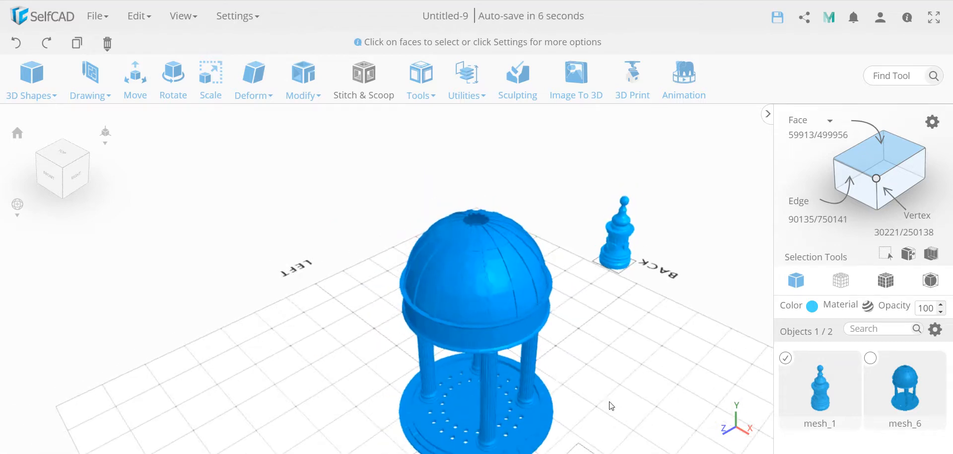
pyautogui.moveTo(611, 405); pyautogui.dragTo(545, 382, button='right')
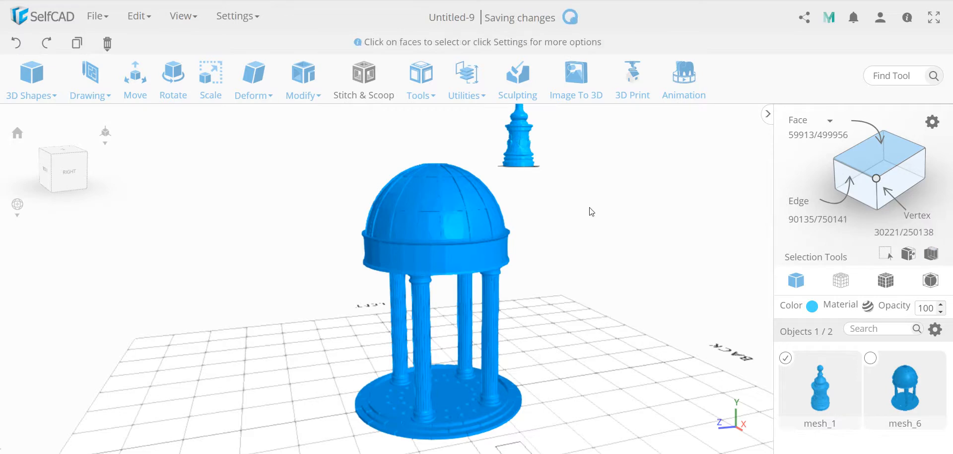
pyautogui.scroll(-3, 549, 266)
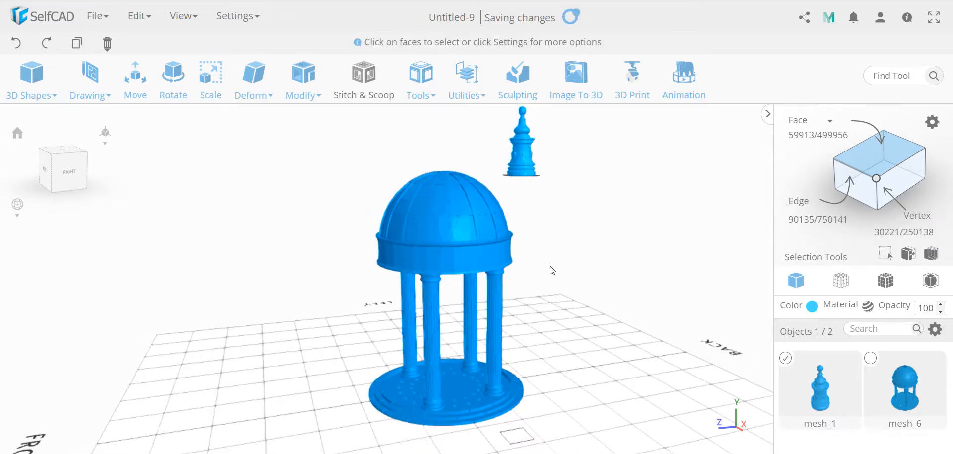
pyautogui.moveTo(106, 42)
pyautogui.click(125, 77)
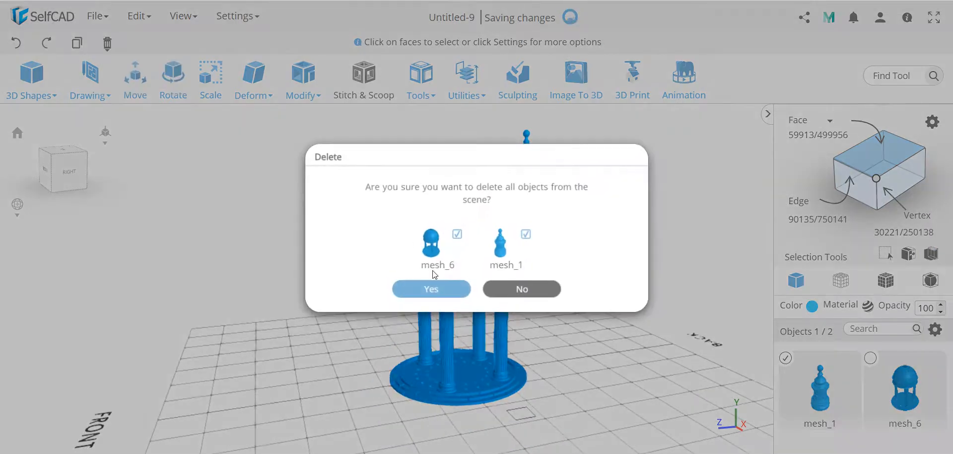
pyautogui.click(434, 287)
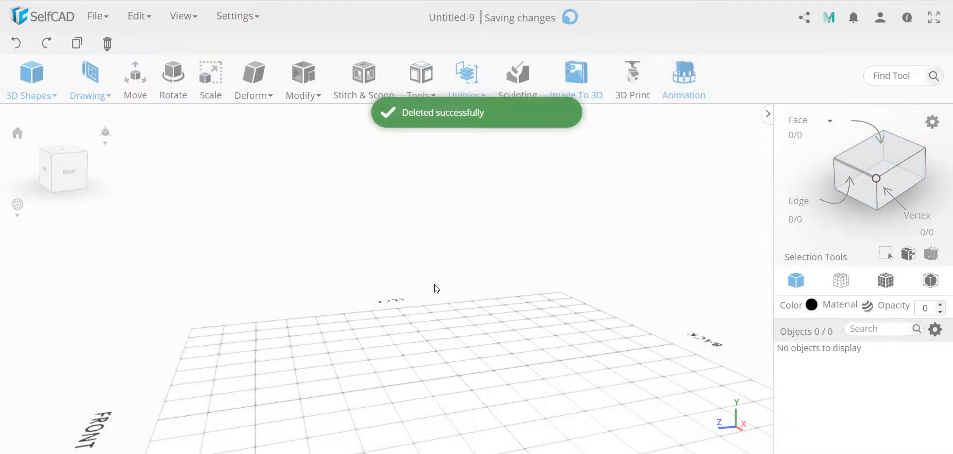
pyautogui.click(18, 132)
# Step: Add a cube at the centre of the grid and inset its top face by 10
pyautogui.click(32, 77)
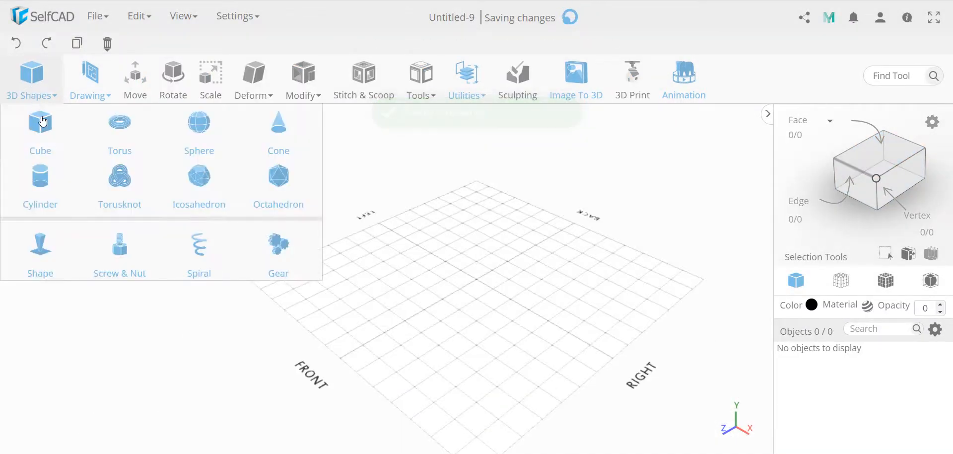
pyautogui.moveTo(43, 121); pyautogui.dragTo(484, 297)
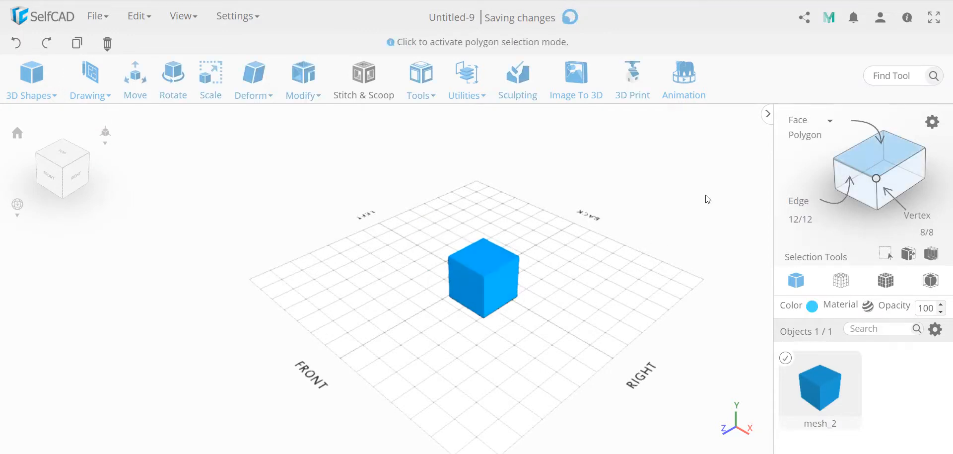
pyautogui.click(495, 263)
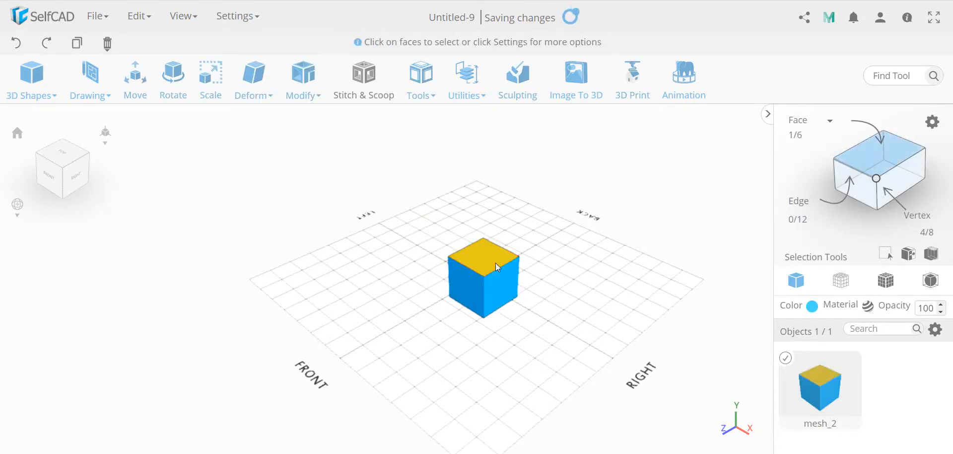
pyautogui.click(303, 80)
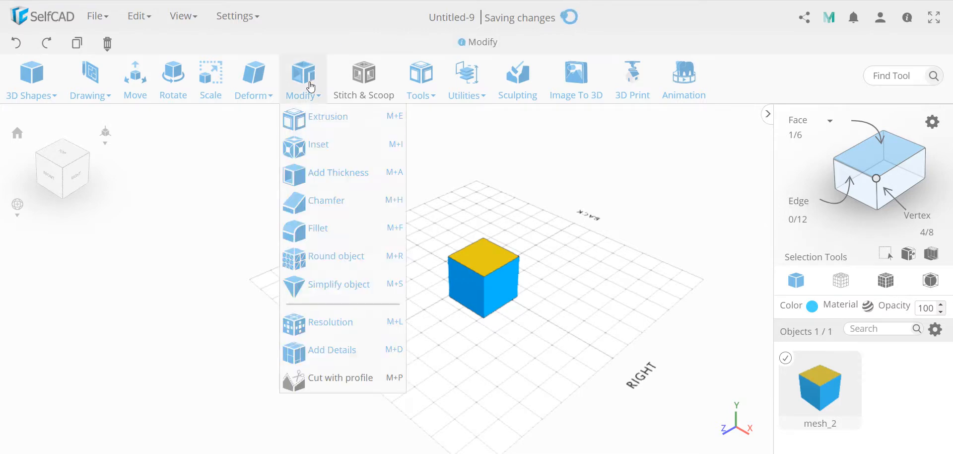
pyautogui.click(319, 144)
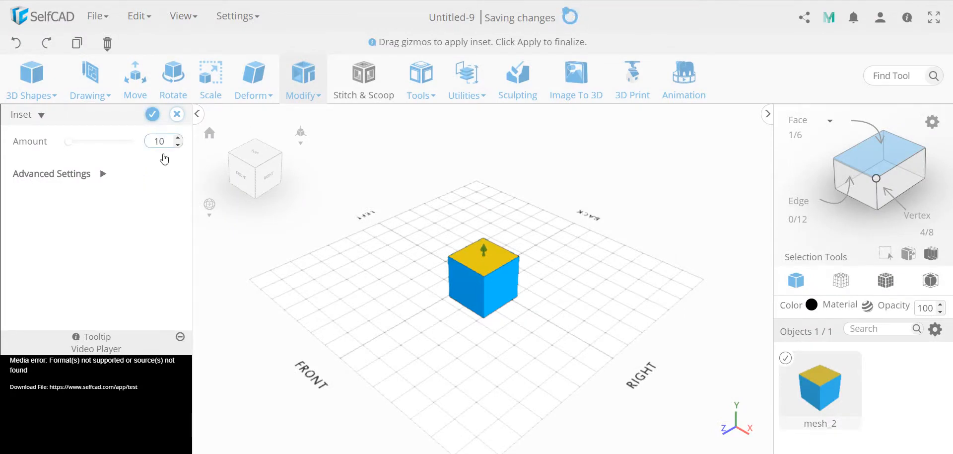
pyautogui.click(166, 162)
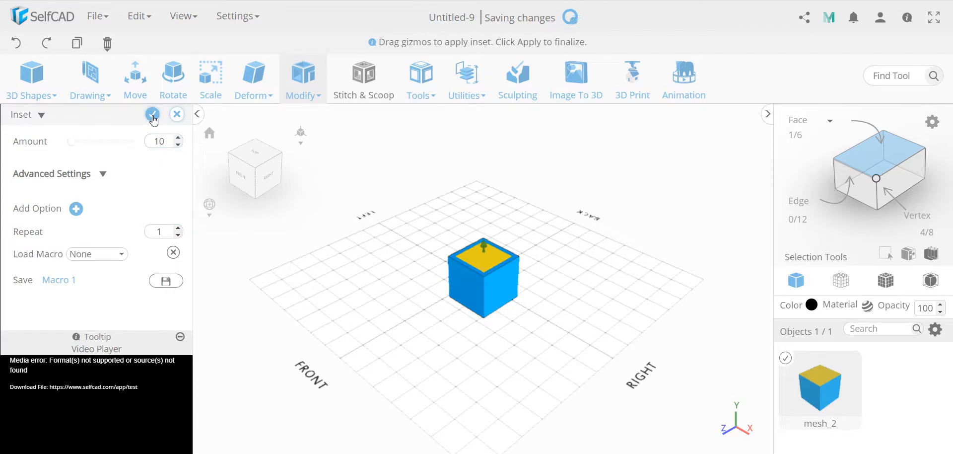
pyautogui.click(153, 115)
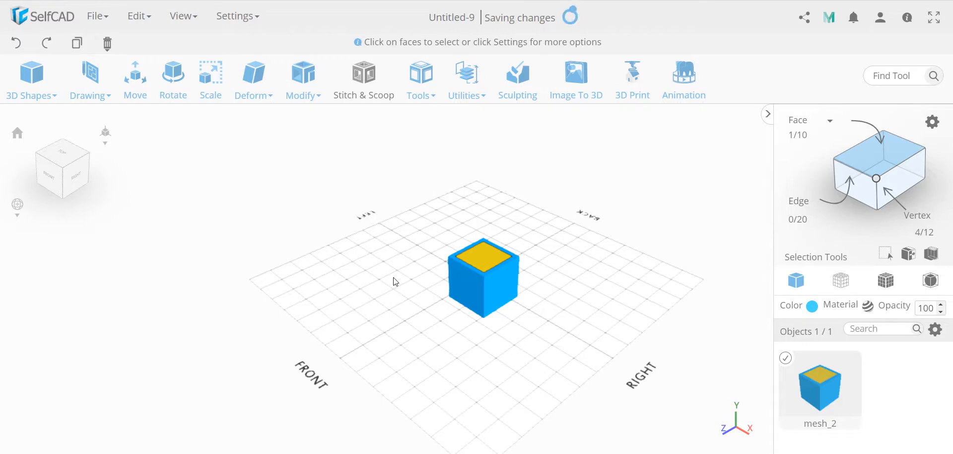
# Step: Extrude the inset top face by -10 to form a recess in the cube
pyautogui.click(306, 82)
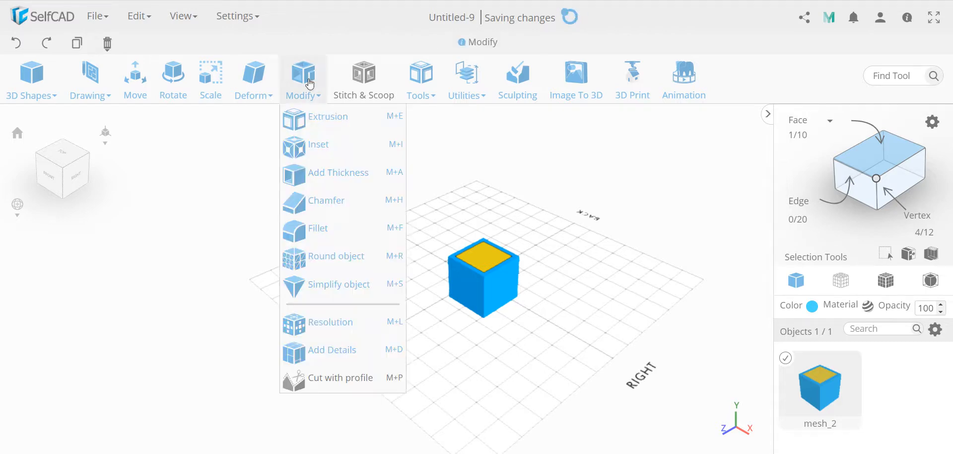
pyautogui.click(322, 118)
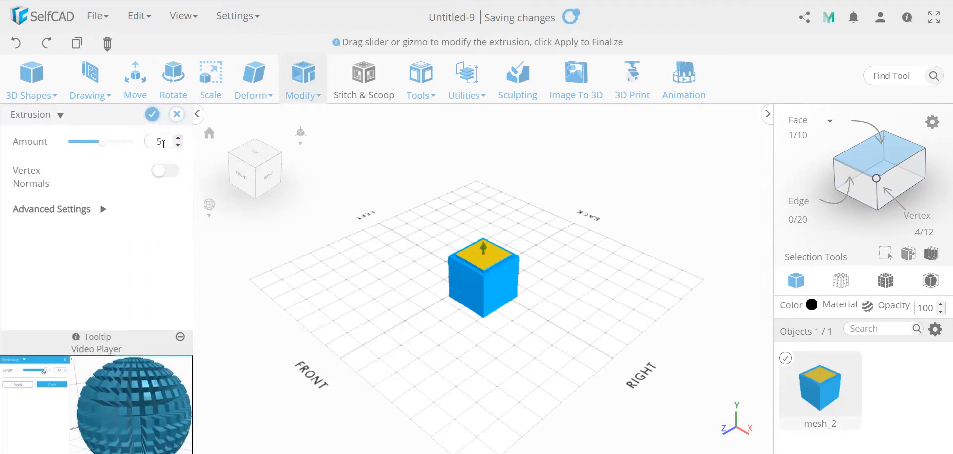
pyautogui.doubleClick(164, 142)
pyautogui.write('-10')
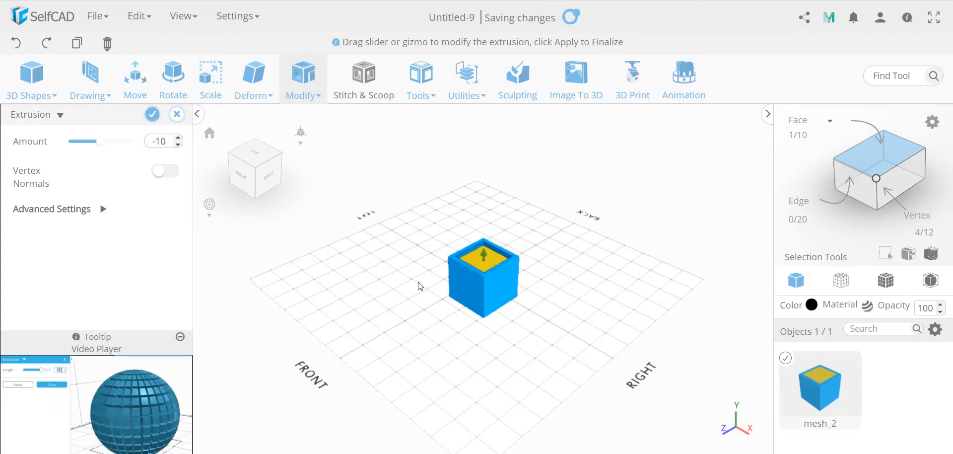
pyautogui.click(152, 115)
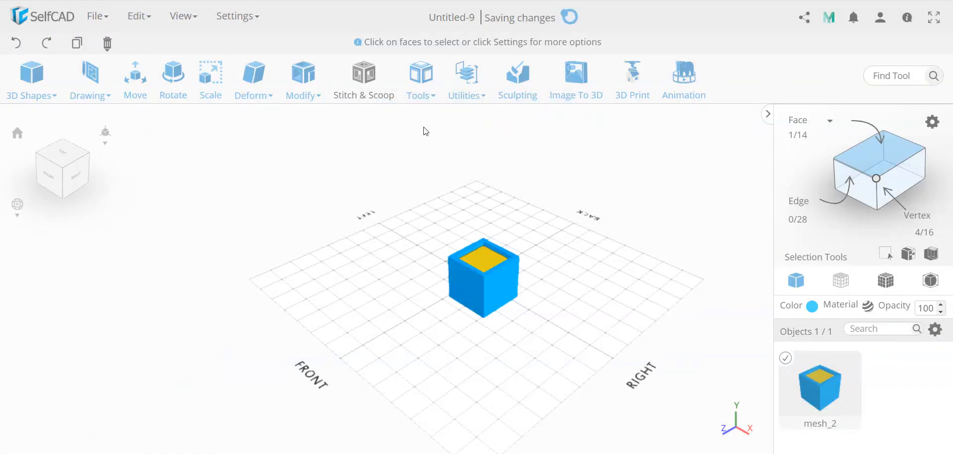
# Step: Split the selected recess face into its own object and add a thickness of 10 to it
pyautogui.moveTo(462, 96)
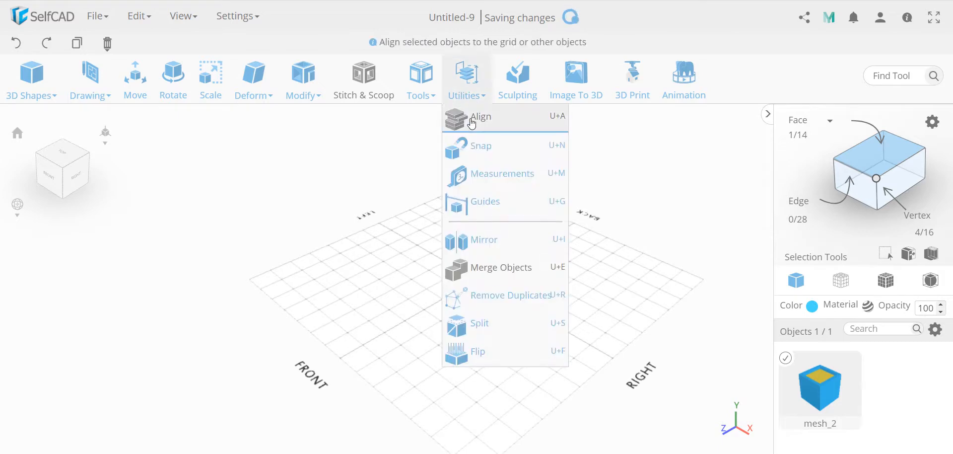
pyautogui.click(500, 322)
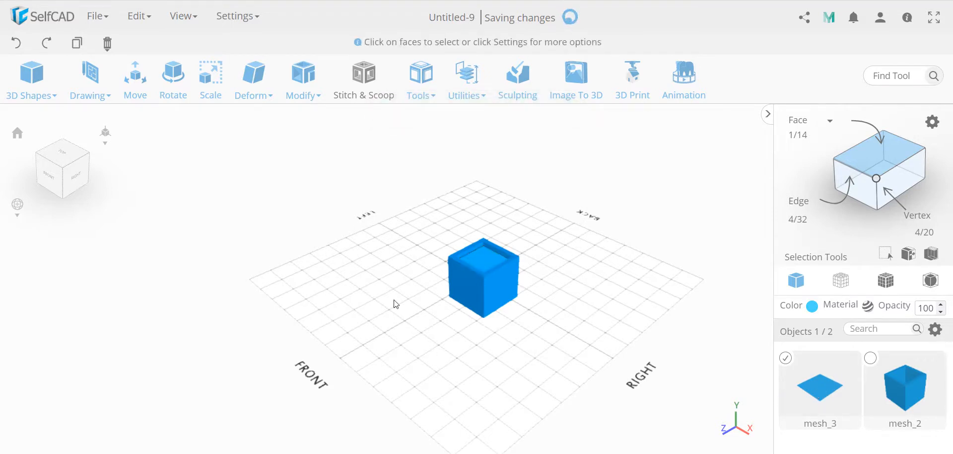
pyautogui.click(311, 88)
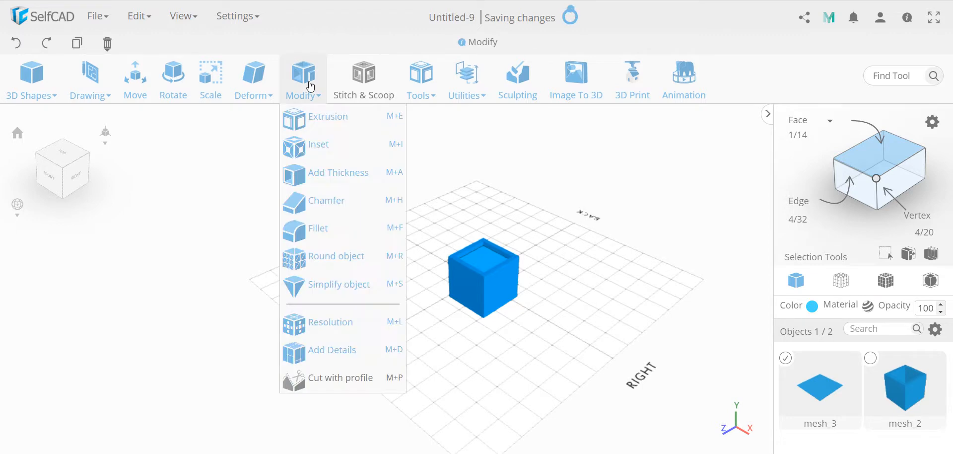
pyautogui.click(324, 173)
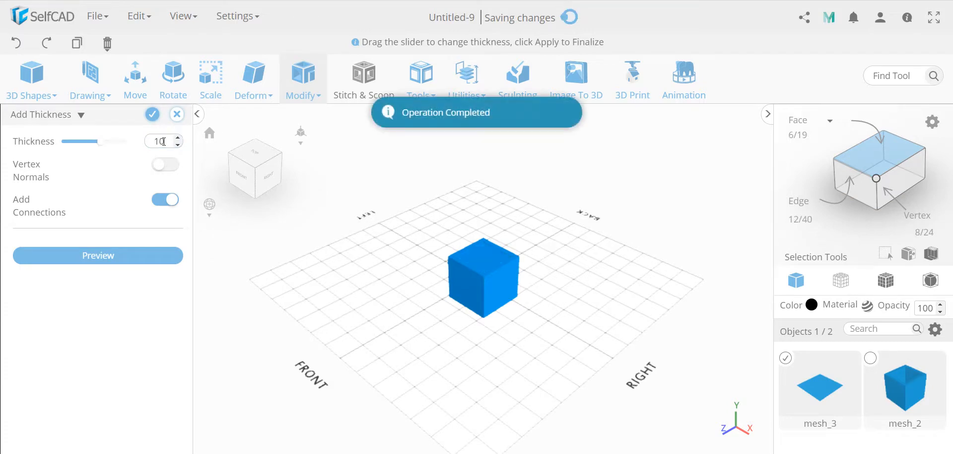
pyautogui.click(153, 115)
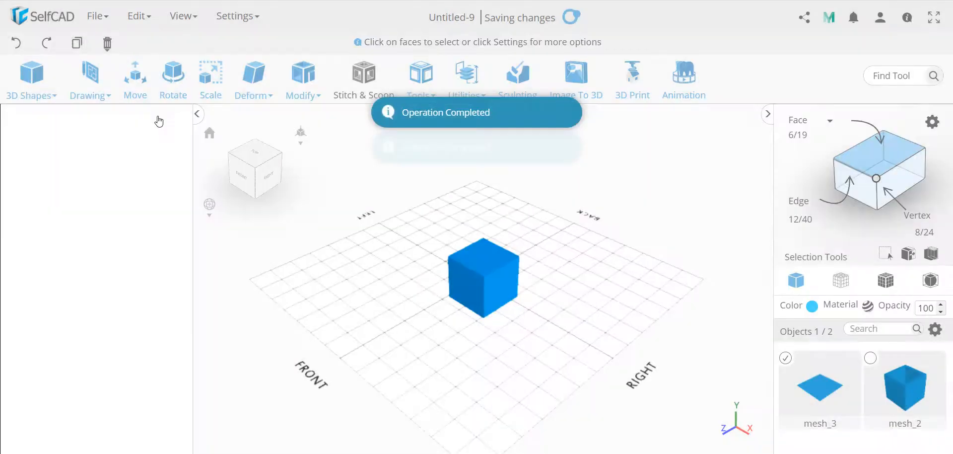
# Step: Move the thickened lid horizontally off the cube to about X 288, Z -105
pyautogui.click(482, 253)
pyautogui.click(483, 251)
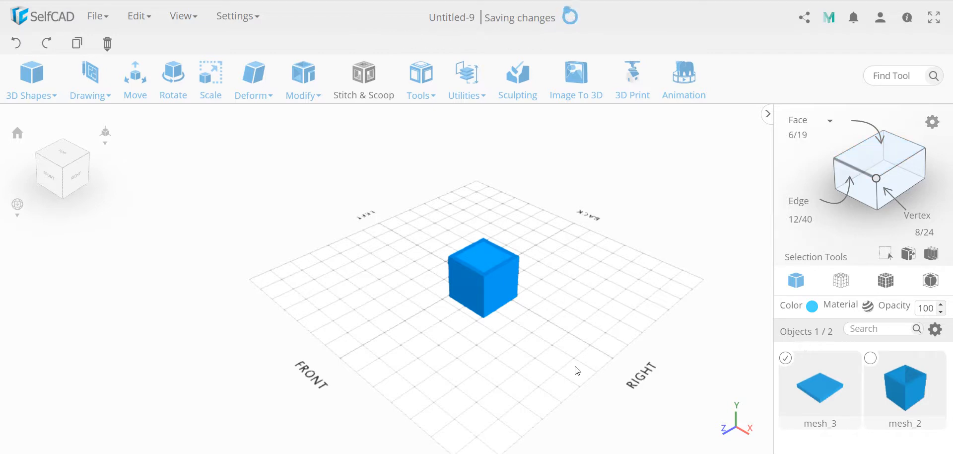
pyautogui.press('m')
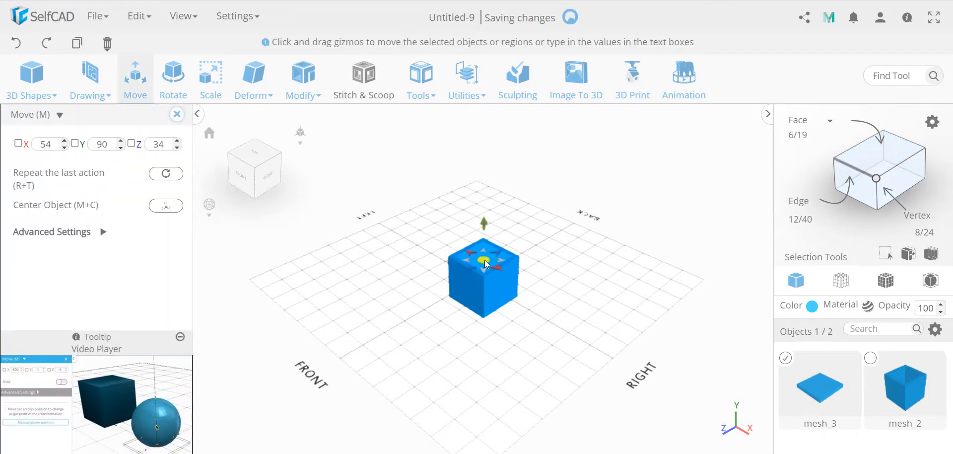
pyautogui.moveTo(484, 260); pyautogui.dragTo(622, 277)
pyautogui.moveTo(499, 331); pyautogui.dragTo(477, 262, button='right')
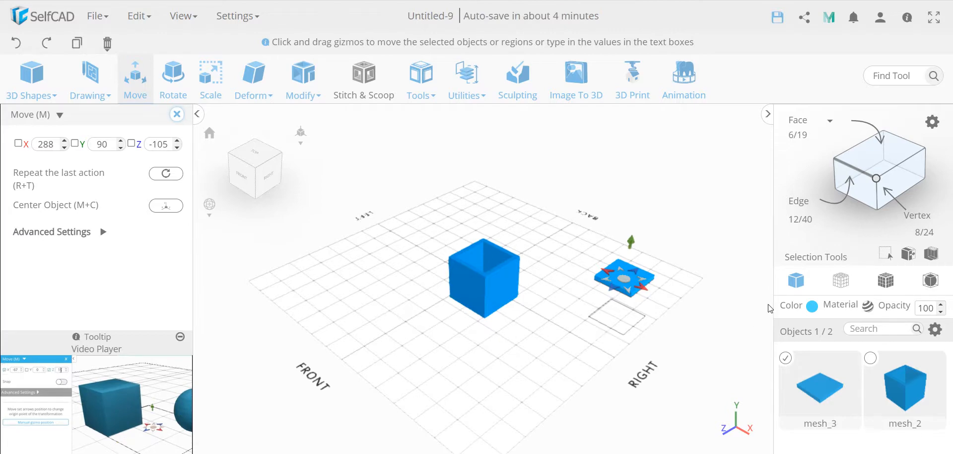
# Step: Make the open cube the active object and select the inner floor face at the bottom of its cavity
pyautogui.click(910, 257)
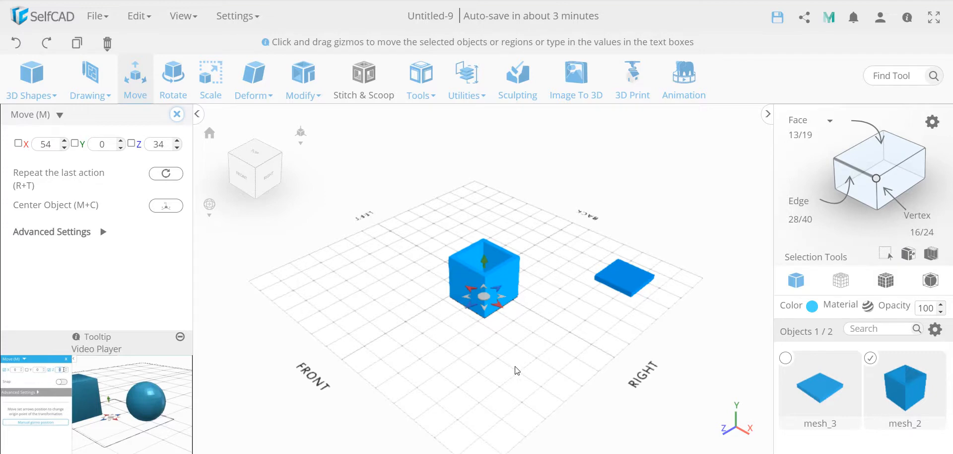
pyautogui.moveTo(516, 348); pyautogui.dragTo(513, 380)
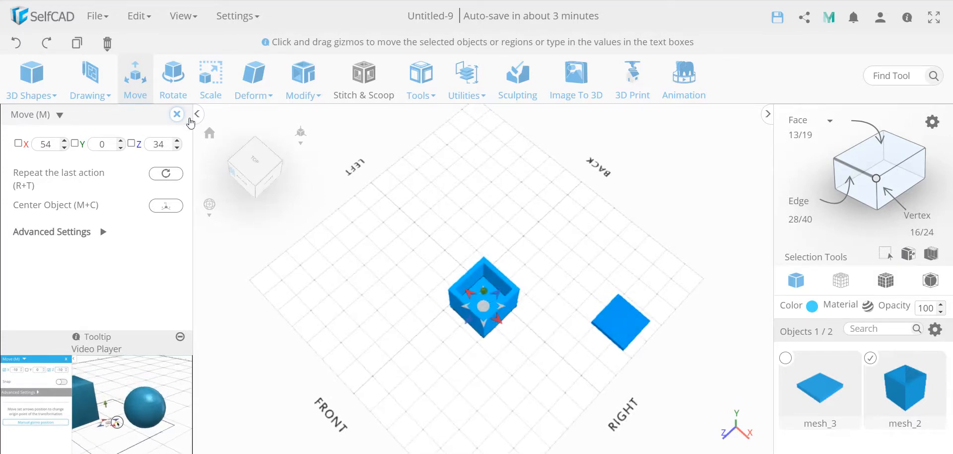
pyautogui.click(177, 114)
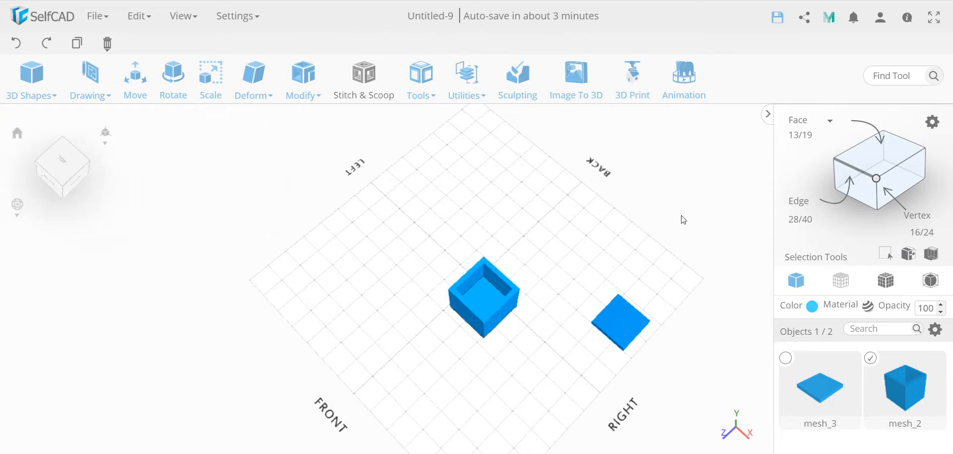
pyautogui.click(880, 152)
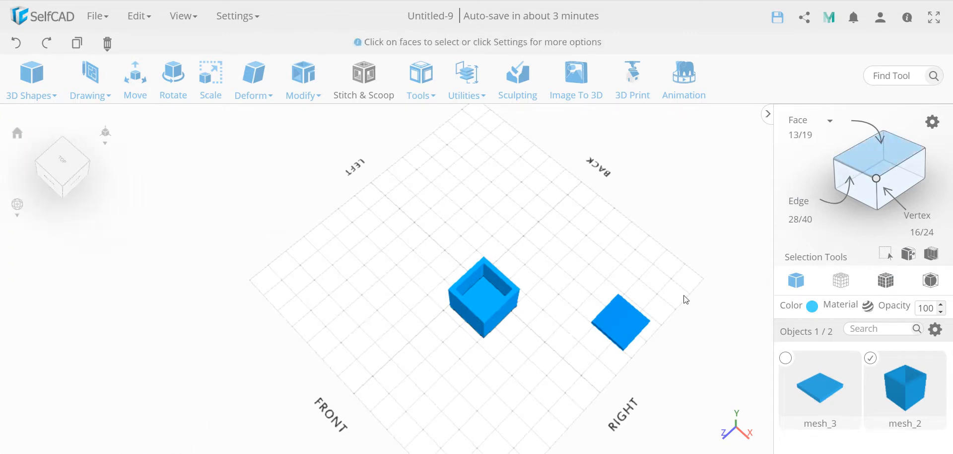
pyautogui.click(483, 298)
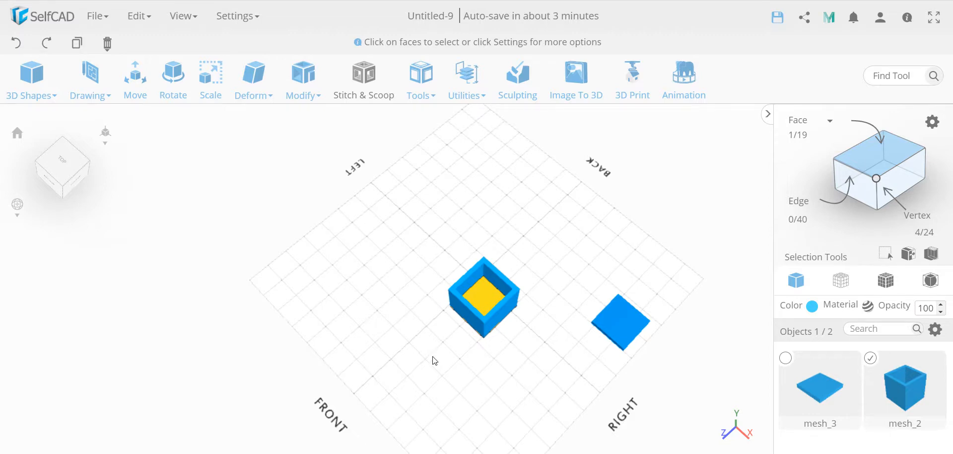
pyautogui.moveTo(434, 361); pyautogui.dragTo(416, 346)
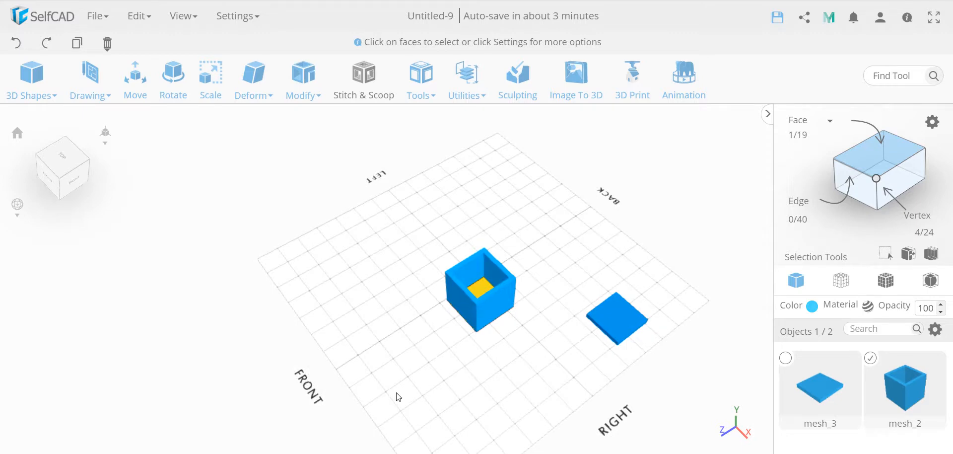
# Step: Try Add Thickness with a value of 90 on the cube's inner floor face
pyautogui.click(303, 78)
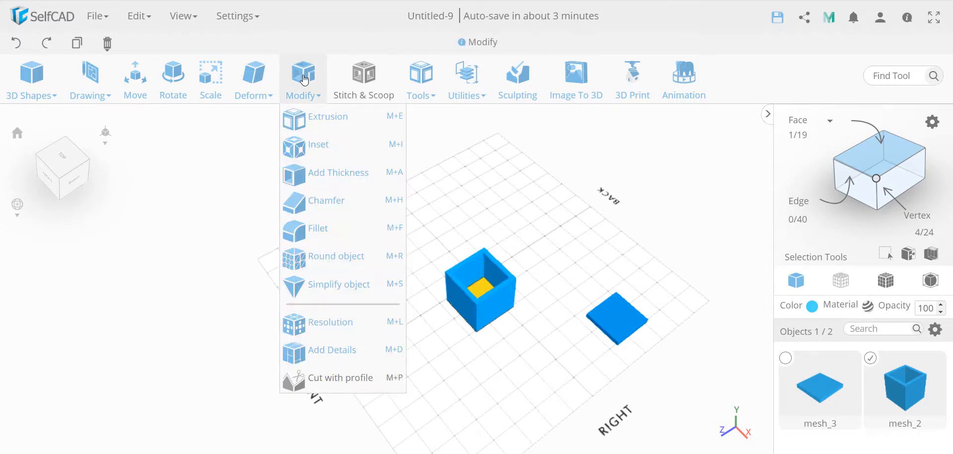
pyautogui.click(318, 173)
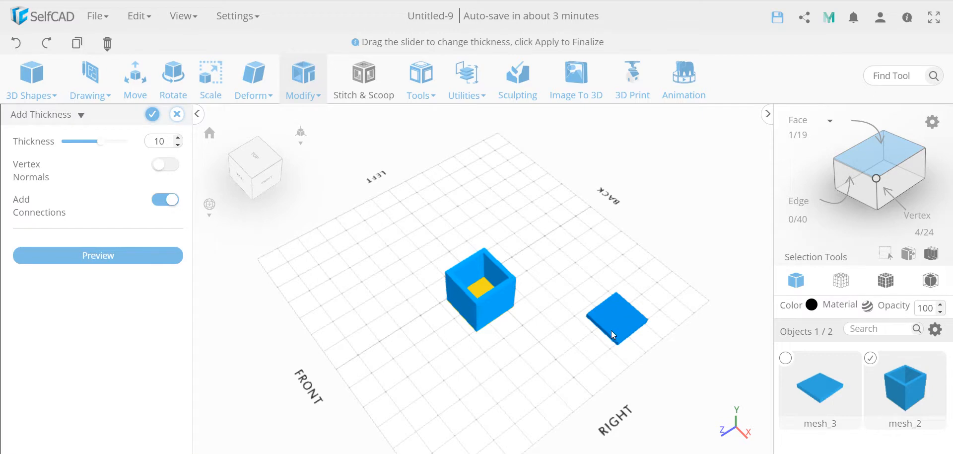
pyautogui.doubleClick(163, 142)
pyautogui.write('90')
pyautogui.press('Return')
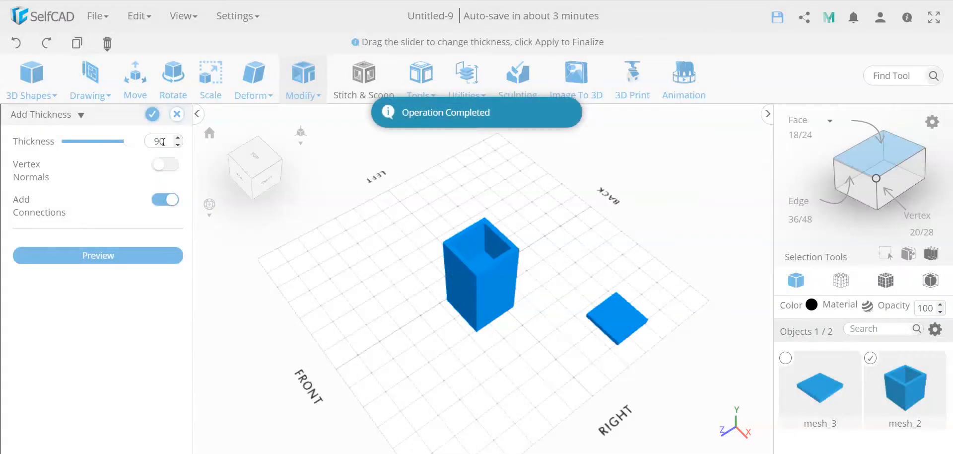
pyautogui.moveTo(382, 313)
pyautogui.mouseDown()
pyautogui.moveTo(426, 208)
pyautogui.moveTo(425, 266)
pyautogui.moveTo(352, 338)
pyautogui.moveTo(381, 306)
pyautogui.mouseUp()
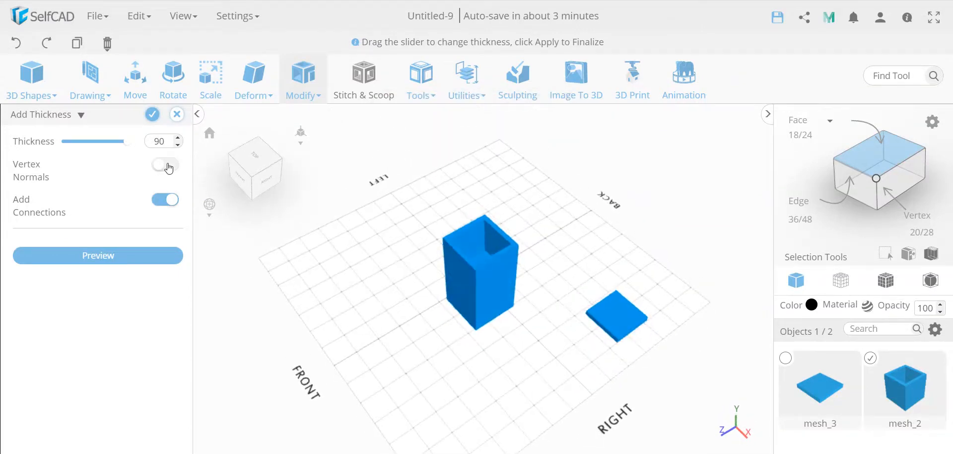
# Step: Try a thickness of -90 on the floor face and discard the Add Thickness operation
pyautogui.doubleClick(170, 141)
pyautogui.write('-90')
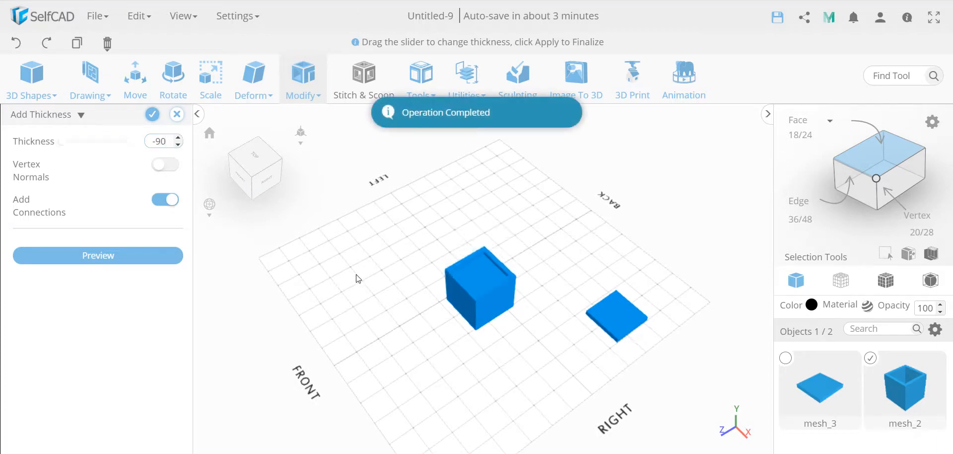
pyautogui.moveTo(410, 332)
pyautogui.mouseDown()
pyautogui.moveTo(386, 303)
pyautogui.moveTo(412, 325)
pyautogui.mouseUp()
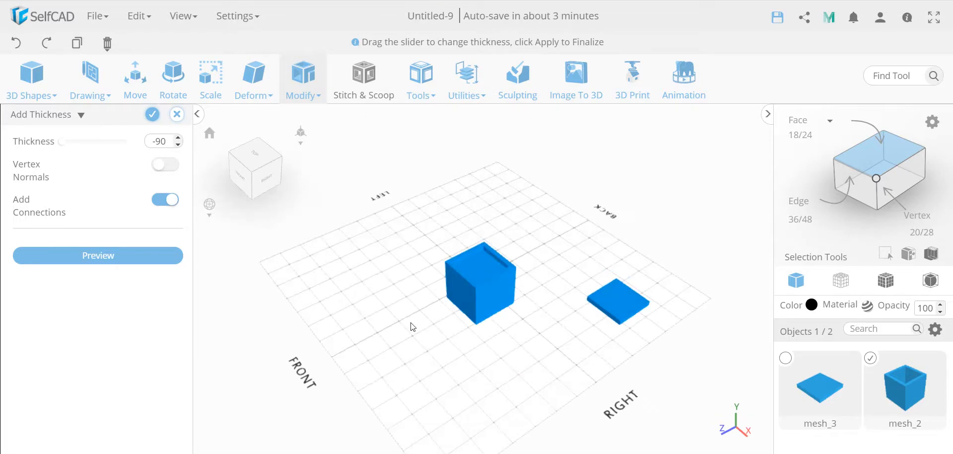
pyautogui.click(178, 119)
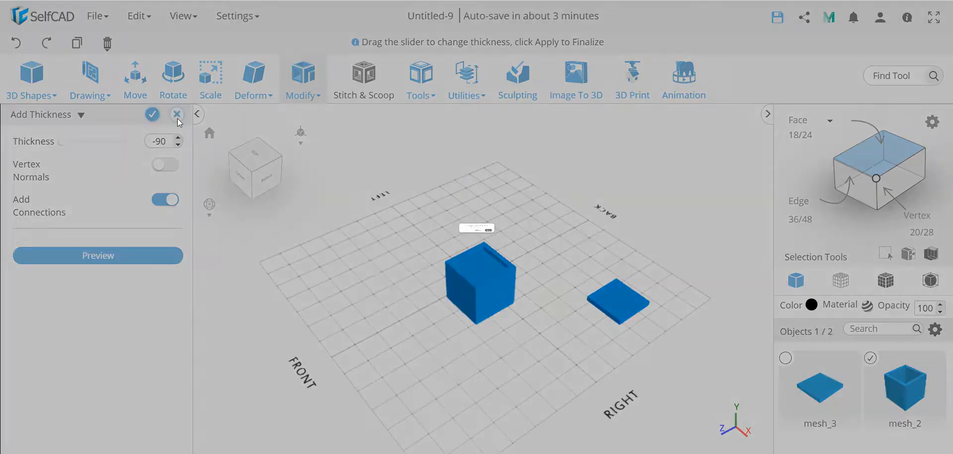
pyautogui.click(478, 252)
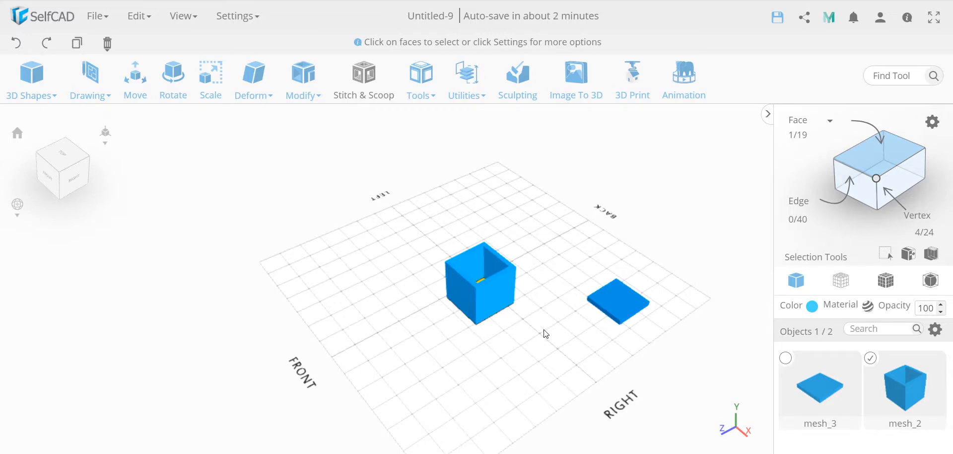
# Step: Flip the selected inner floor face of the open cube
pyautogui.moveTo(546, 334)
pyautogui.mouseDown(button='right')
pyautogui.moveTo(457, 308)
pyautogui.moveTo(557, 323)
pyautogui.moveTo(532, 334)
pyautogui.moveTo(547, 339)
pyautogui.mouseUp(button='right')
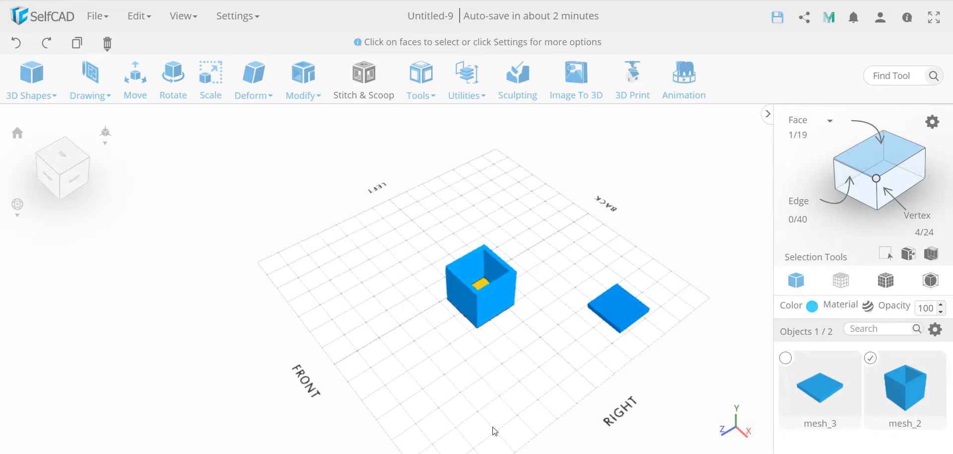
pyautogui.click(467, 79)
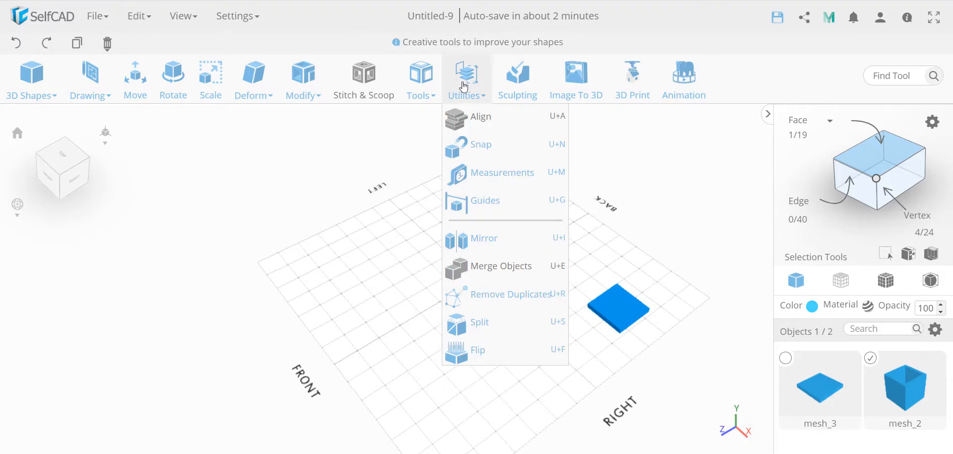
pyautogui.click(501, 353)
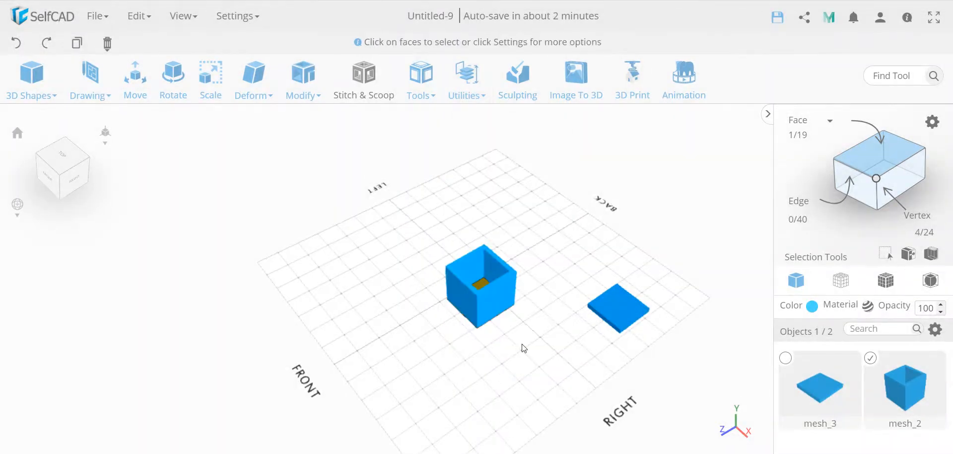
# Step: Add a thickness of 90 to the flipped floor face of the cube and apply it
pyautogui.moveTo(524, 348)
pyautogui.mouseDown()
pyautogui.moveTo(496, 382)
pyautogui.moveTo(496, 366)
pyautogui.moveTo(516, 342)
pyautogui.mouseUp()
pyautogui.click(303, 82)
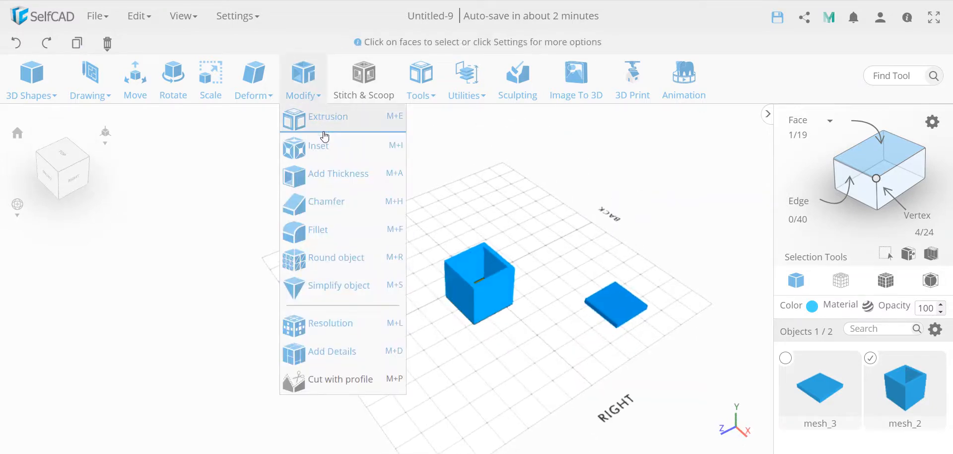
pyautogui.click(334, 174)
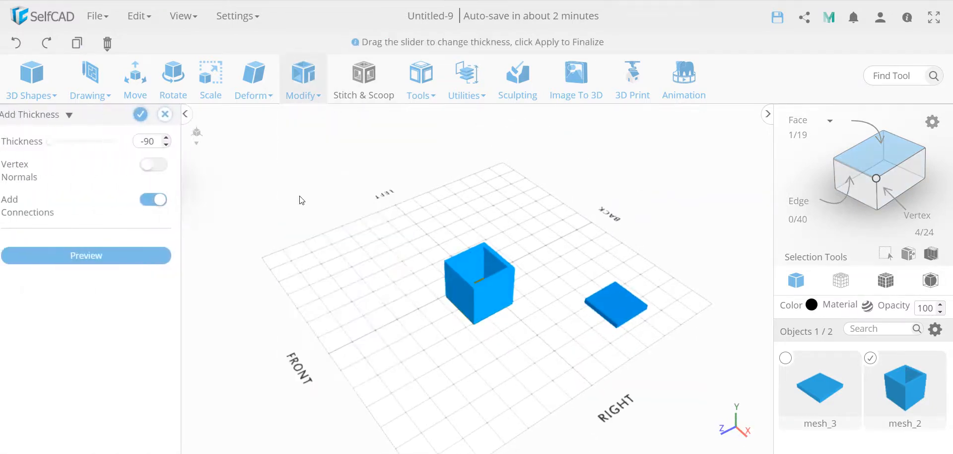
pyautogui.doubleClick(159, 141)
pyautogui.write('90')
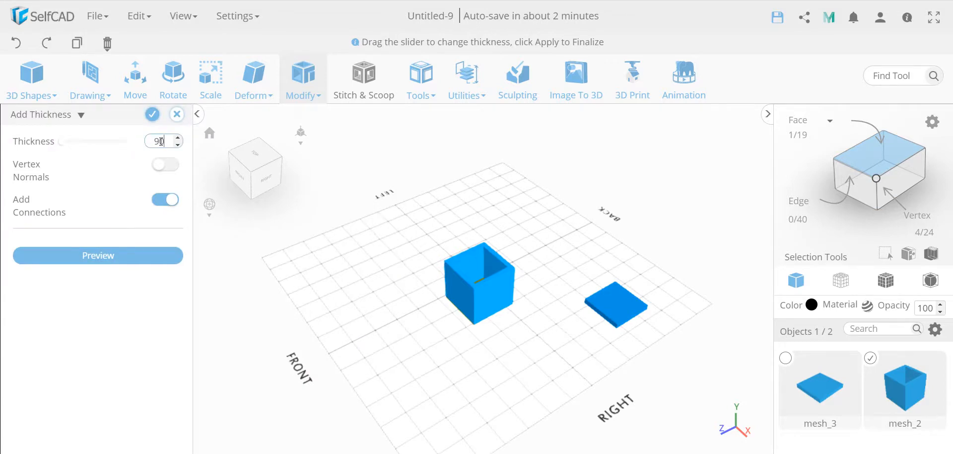
pyautogui.click(122, 256)
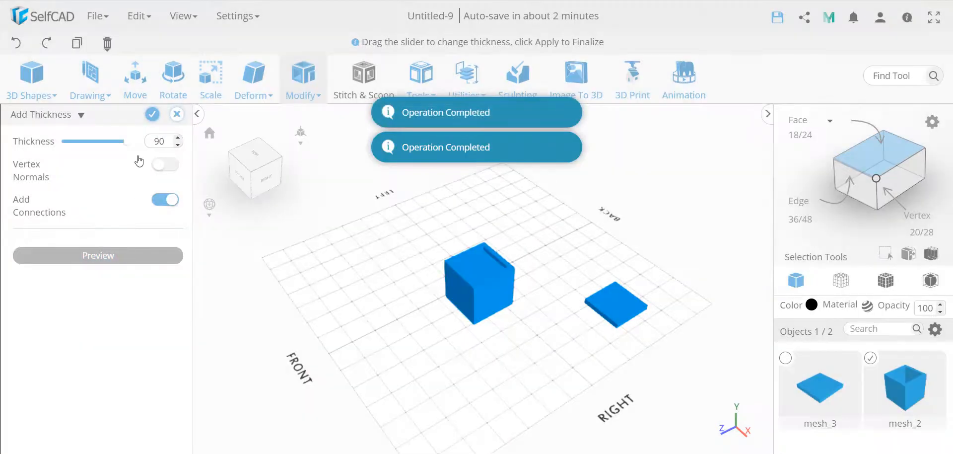
pyautogui.click(154, 114)
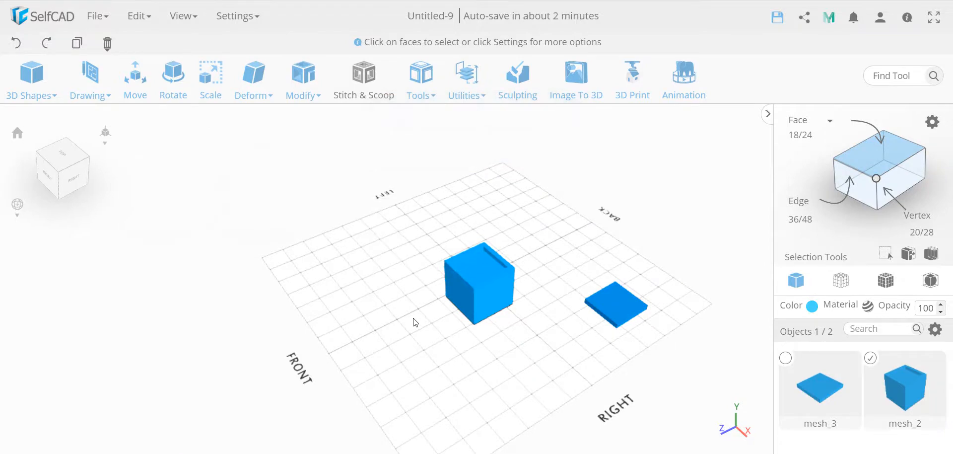
# Step: Examine the cube's recess up close and restore the home view
pyautogui.moveTo(414, 319); pyautogui.dragTo(410, 300, button='right')
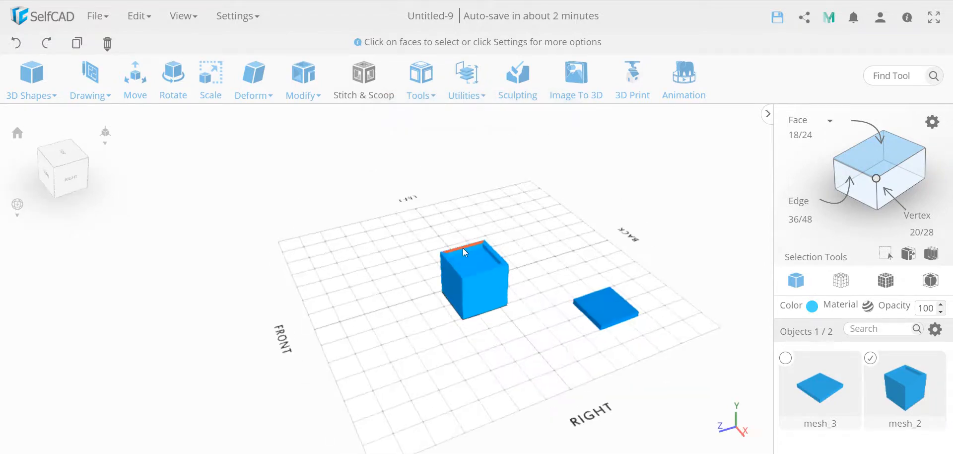
pyautogui.scroll(5, 463, 251)
pyautogui.scroll(2, 463, 252)
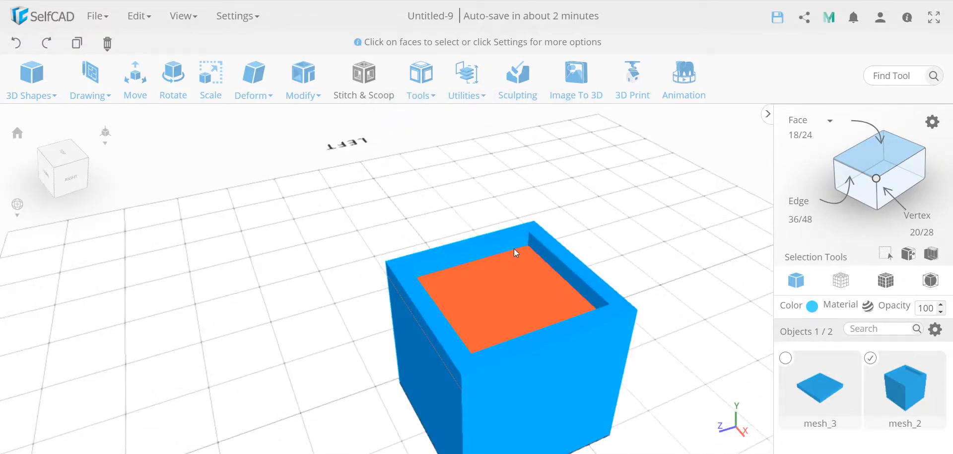
pyautogui.scroll(-5, 676, 330)
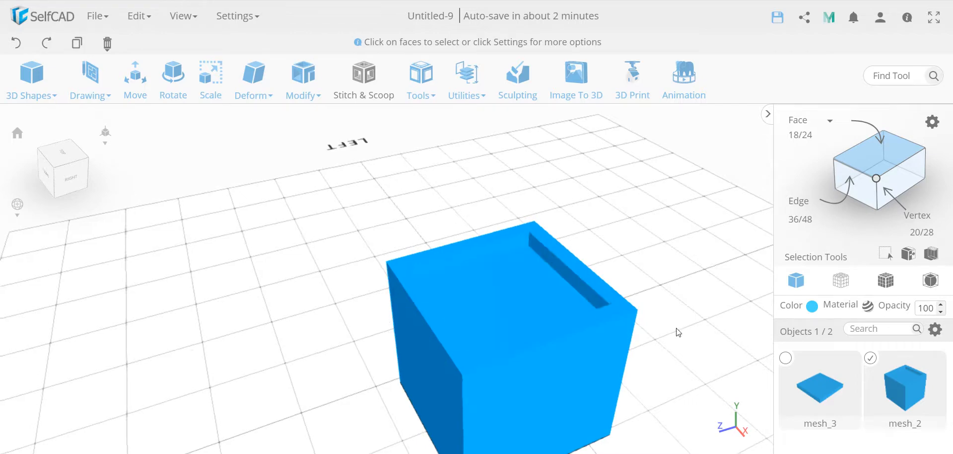
pyautogui.click(17, 132)
pyautogui.moveTo(107, 45)
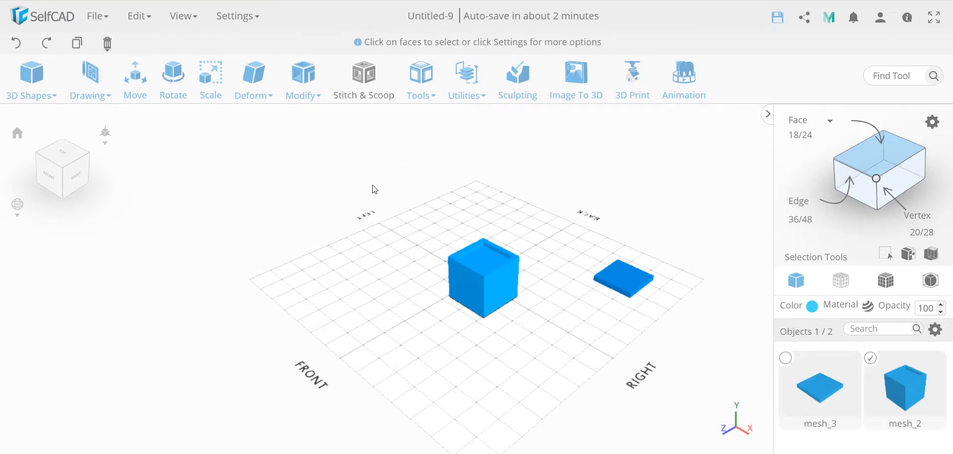
pyautogui.click(467, 95)
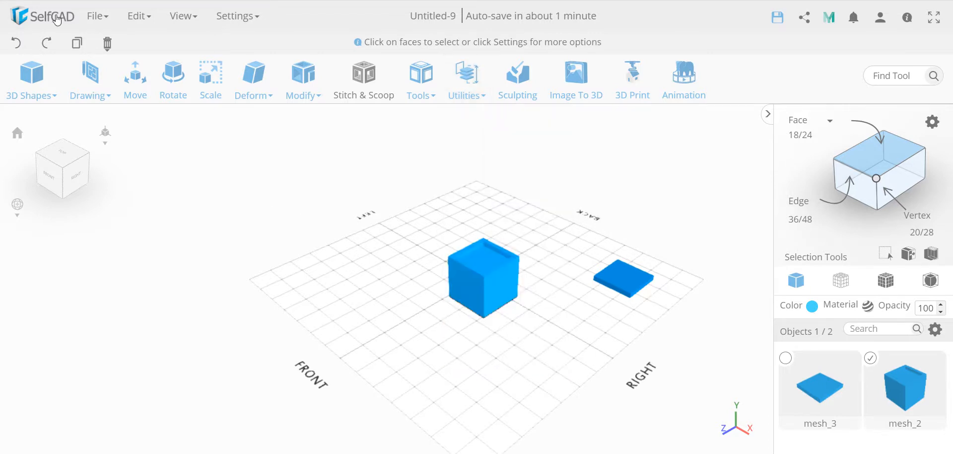
# Step: Delete all objects from the scene
pyautogui.moveTo(107, 46)
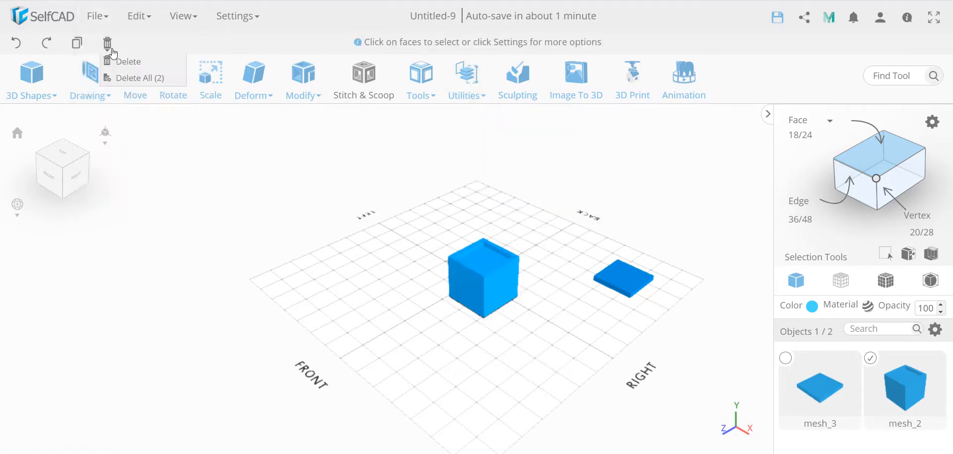
pyautogui.click(127, 78)
pyautogui.click(443, 283)
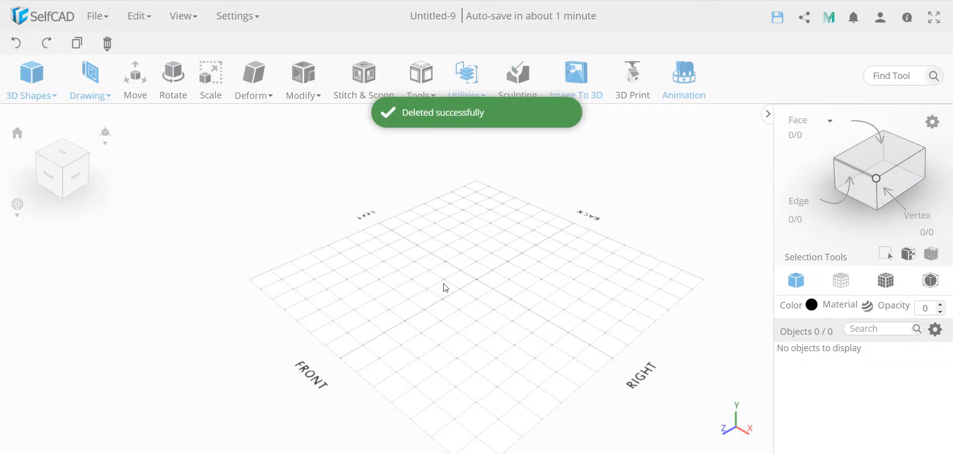
# Step: Sketch a rectangle about 6.5 grid squares wide and 5 deep on the Bottom/Top plane, starting near X -101, Z -101
pyautogui.click(65, 154)
pyautogui.moveTo(90, 79)
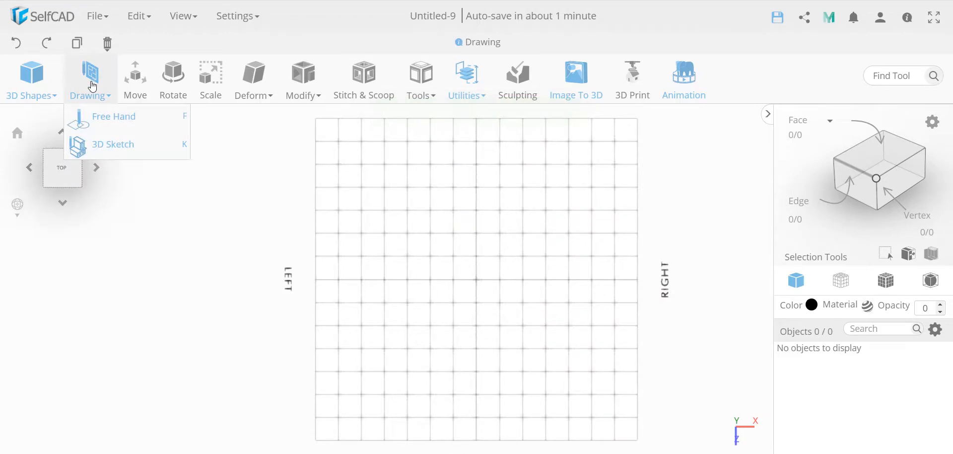
pyautogui.click(103, 145)
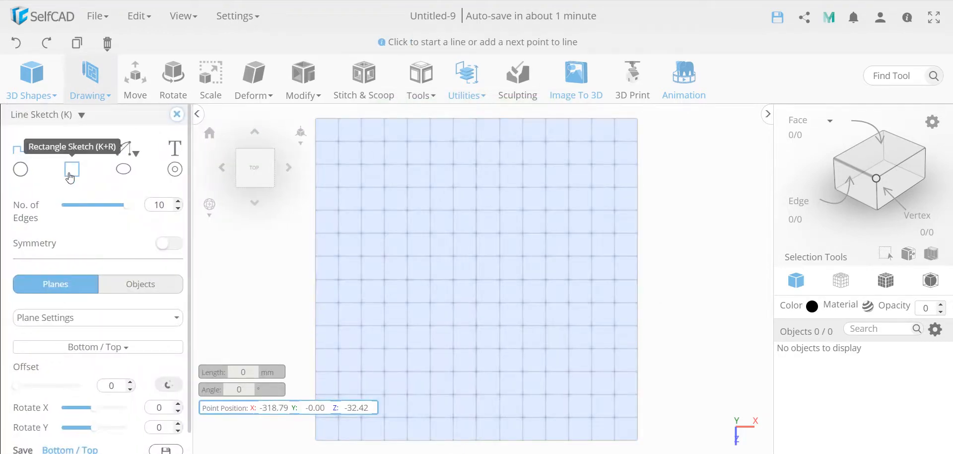
pyautogui.click(72, 169)
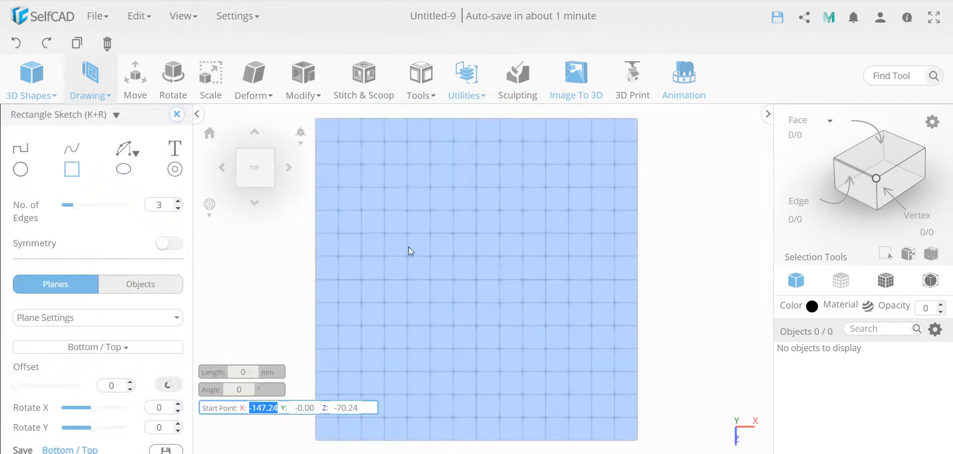
pyautogui.click(430, 233)
pyautogui.click(580, 232)
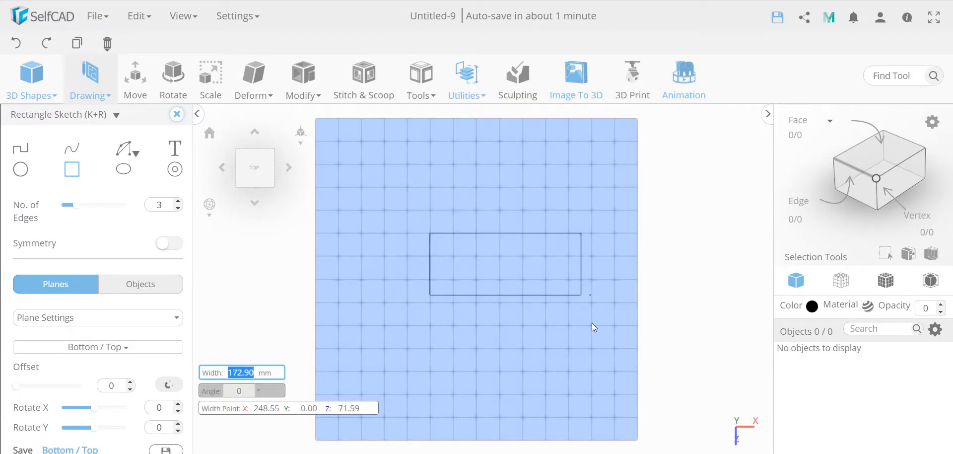
pyautogui.click(591, 347)
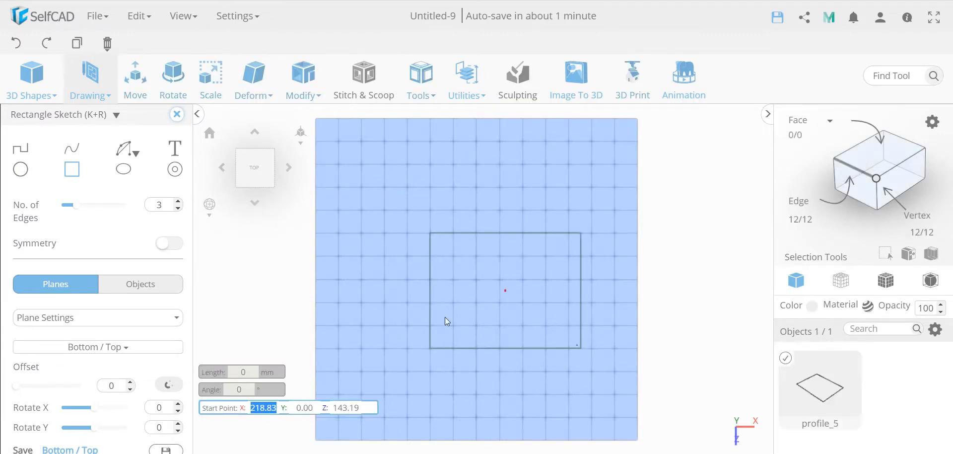
# Step: Sketch a circle of 30 mm radius centred on the midpoint of the rectangle's back edge and close the sketch
pyautogui.click(20, 169)
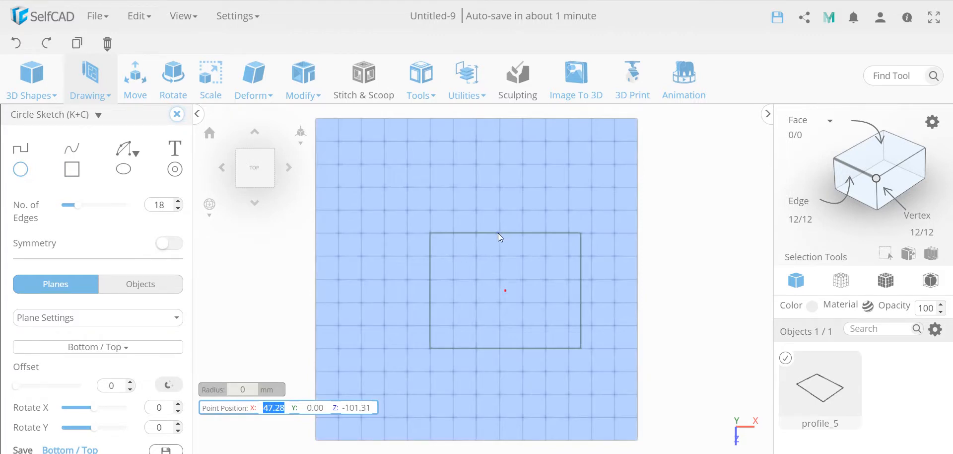
pyautogui.scroll(3, 501, 234)
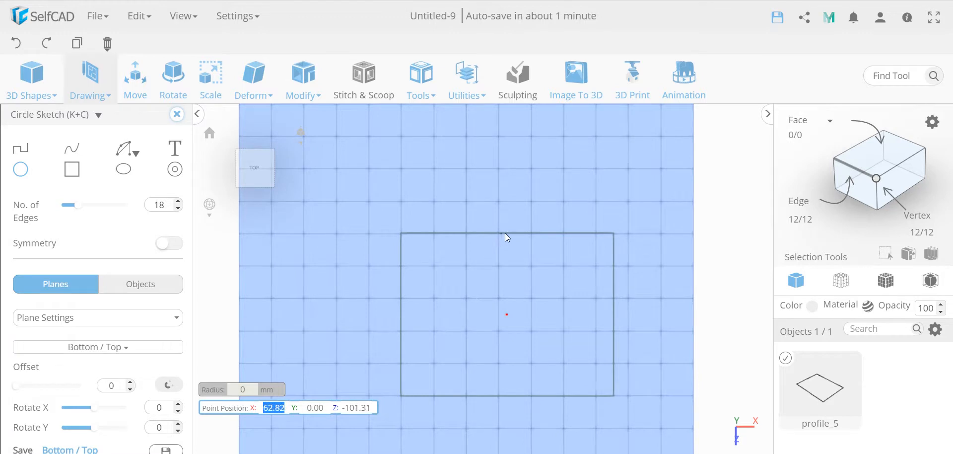
pyautogui.click(506, 233)
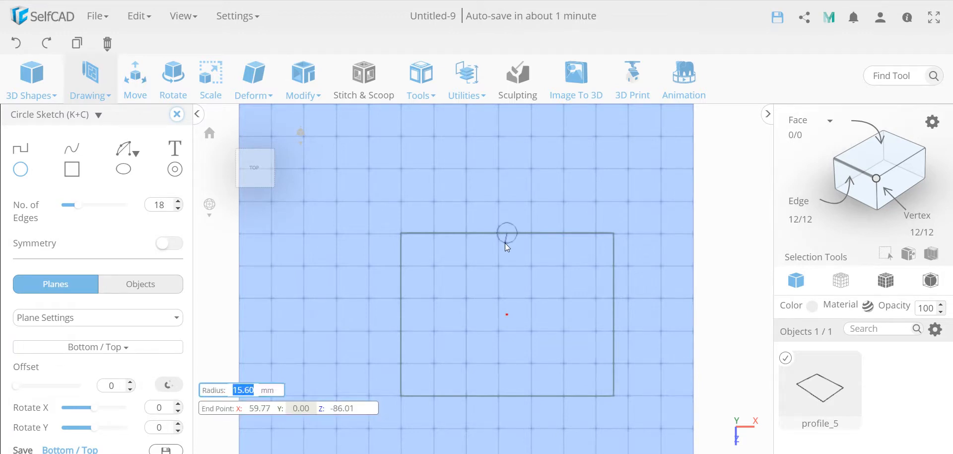
pyautogui.write('30')
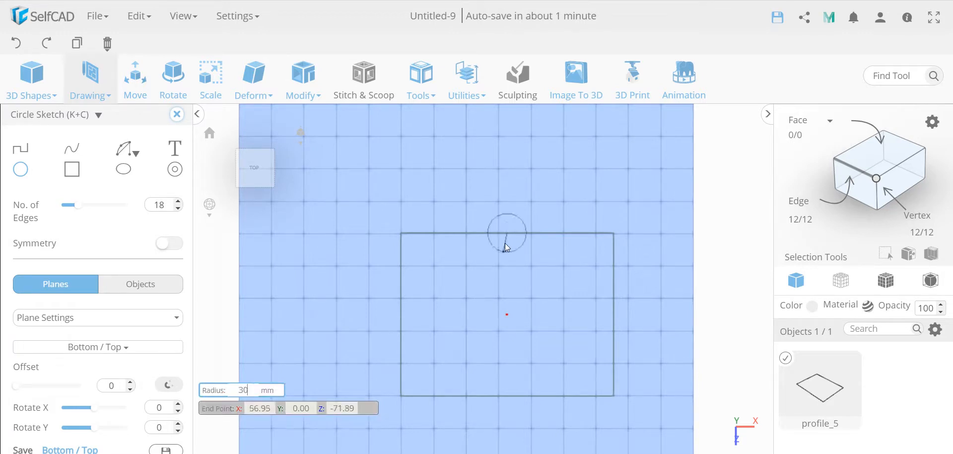
pyautogui.press('Return')
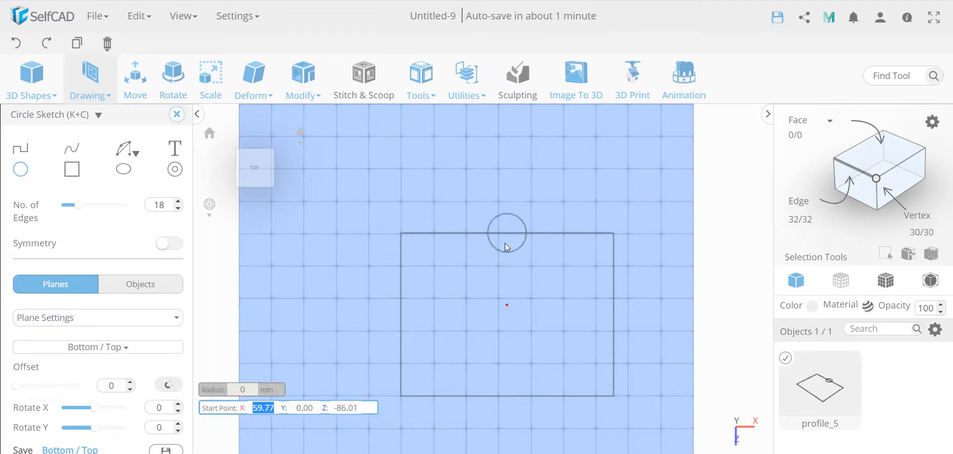
pyautogui.click(177, 114)
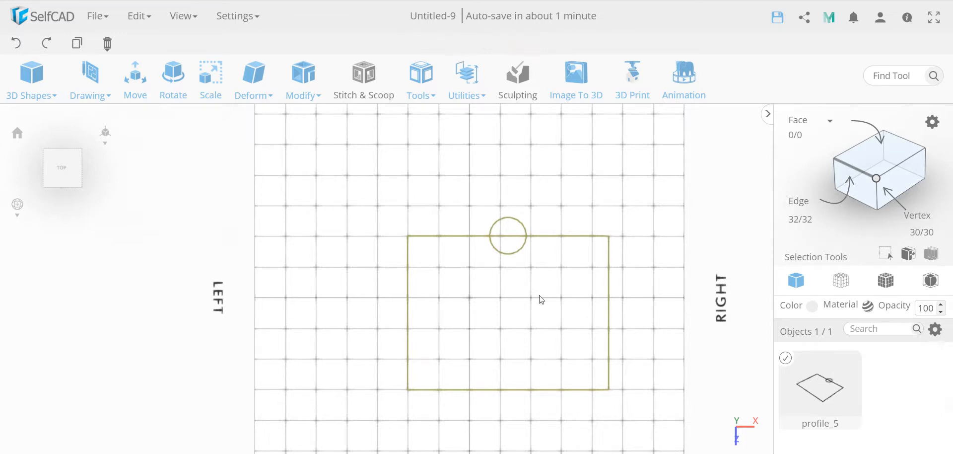
# Step: Select the semicircular region outside the rectangle and split it into a separate profile
pyautogui.click(873, 151)
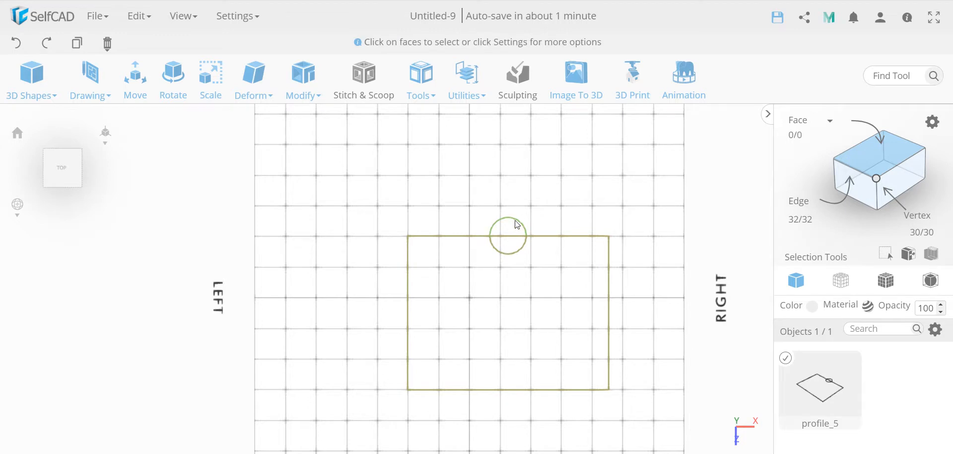
pyautogui.click(507, 237)
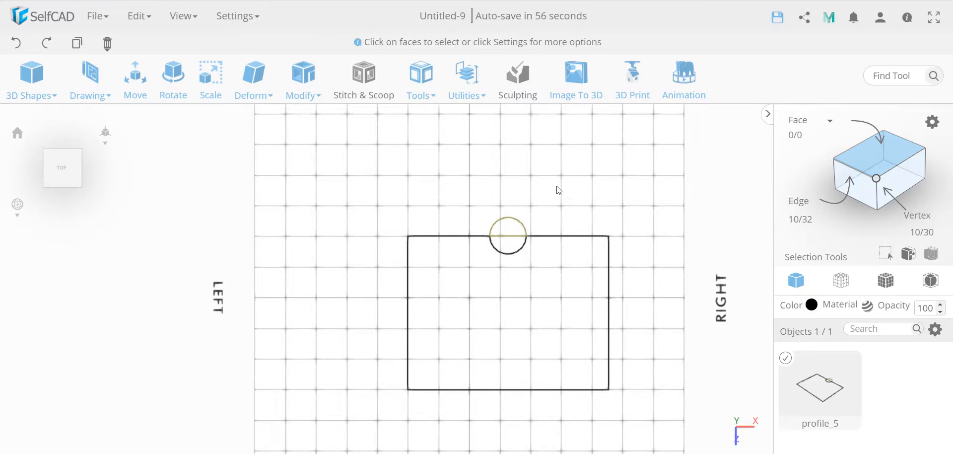
pyautogui.hotkey('ctrl', 'x')
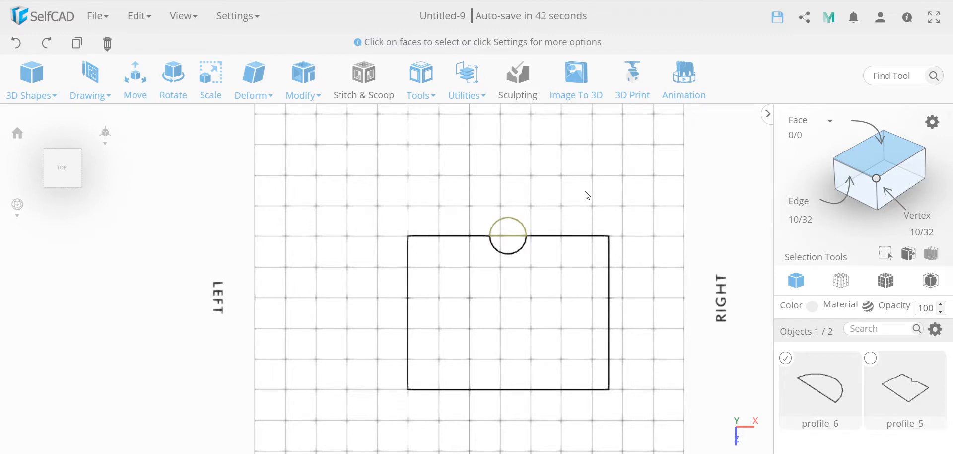
# Step: Mirror the split semicircle around its straight edge into the rectangle's notch, without creating a copy
pyautogui.click(471, 82)
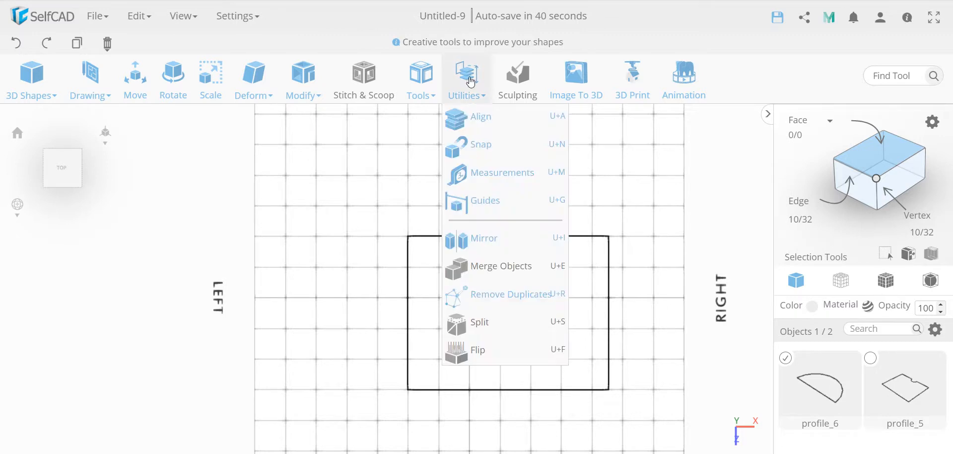
pyautogui.click(499, 238)
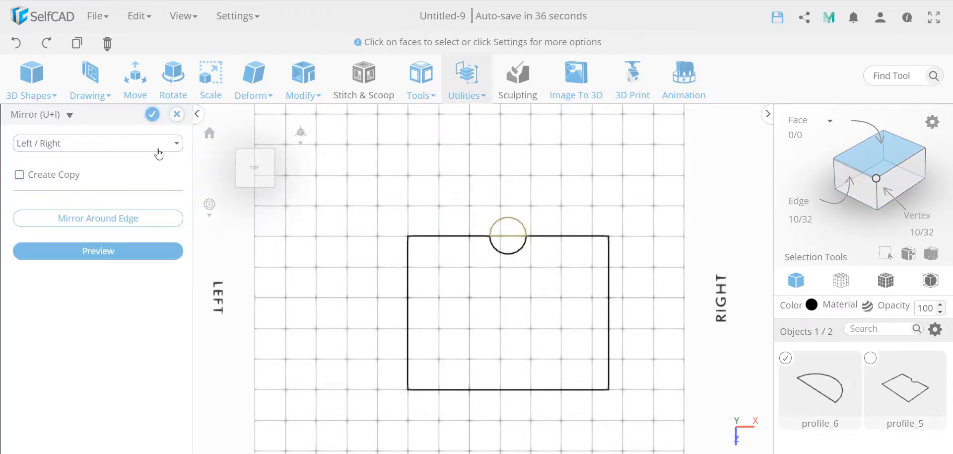
pyautogui.click(101, 224)
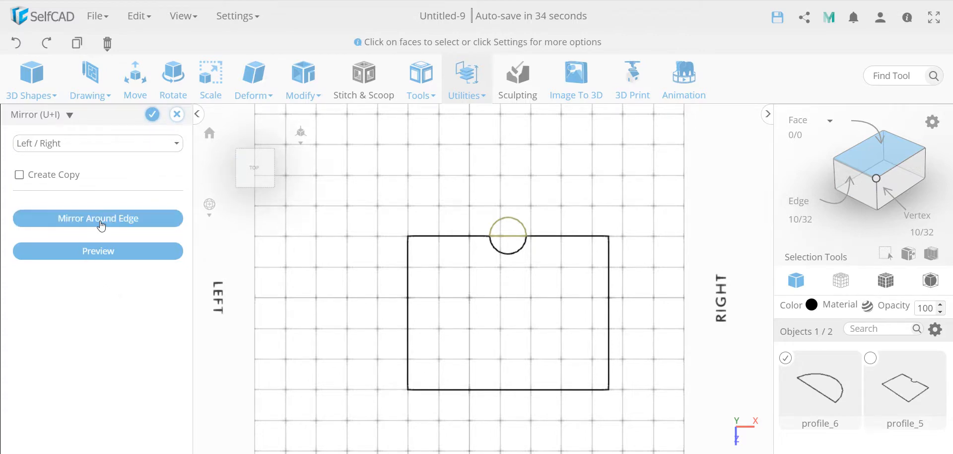
pyautogui.click(508, 237)
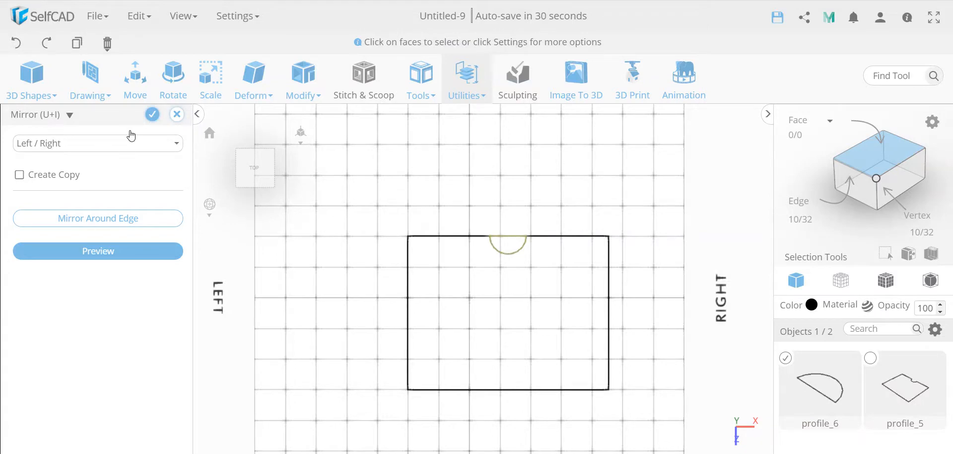
pyautogui.click(153, 115)
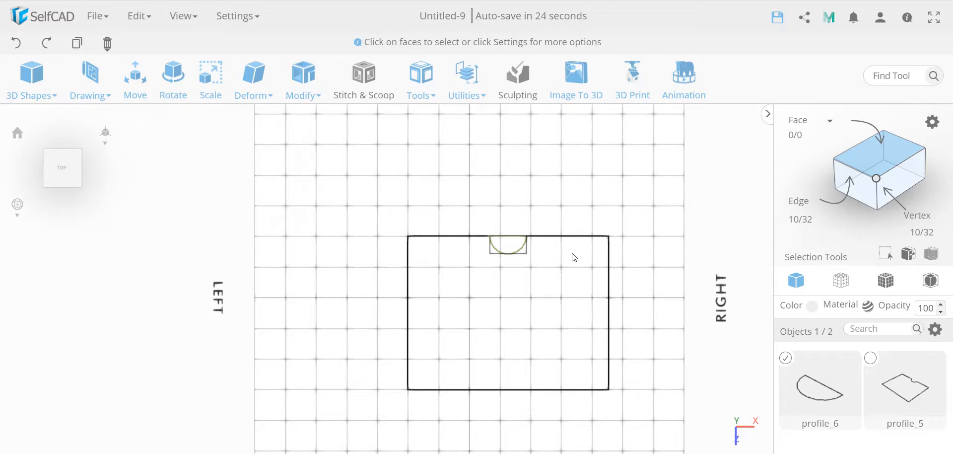
# Step: Fill the mirrored semicircle profile using Fill Polygons
pyautogui.click(472, 96)
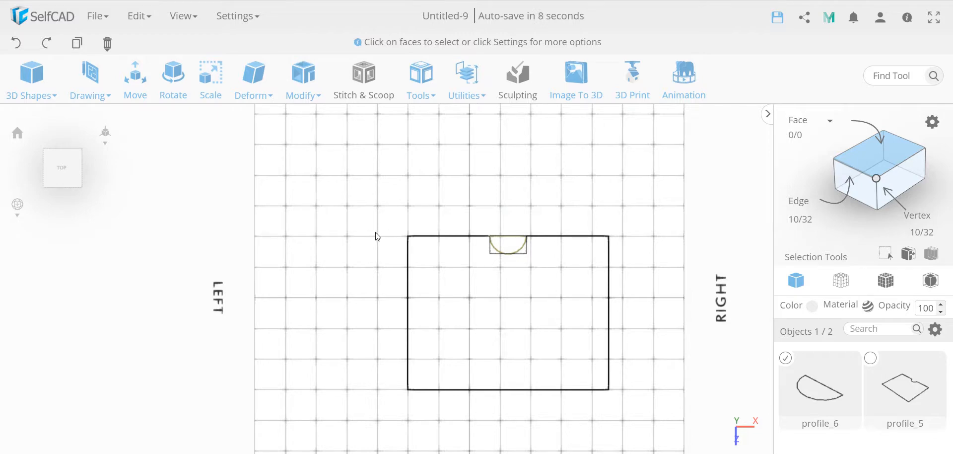
pyautogui.click(303, 82)
pyautogui.click(414, 81)
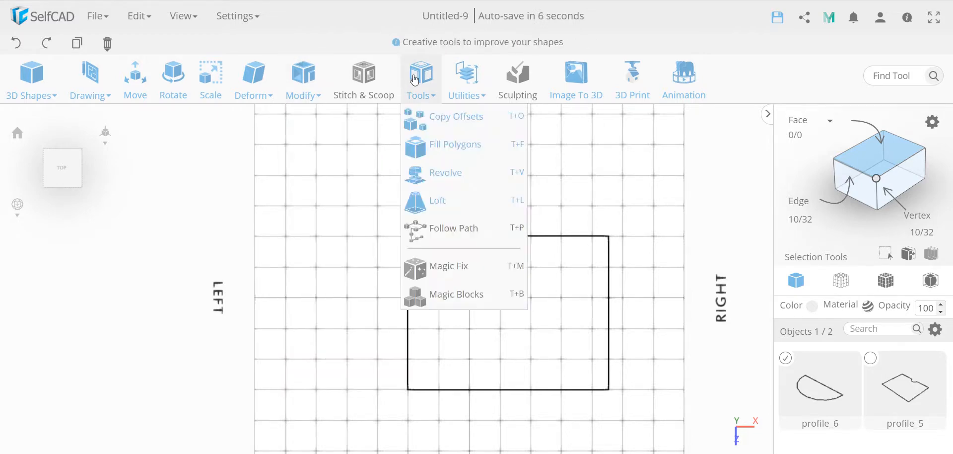
pyautogui.click(444, 152)
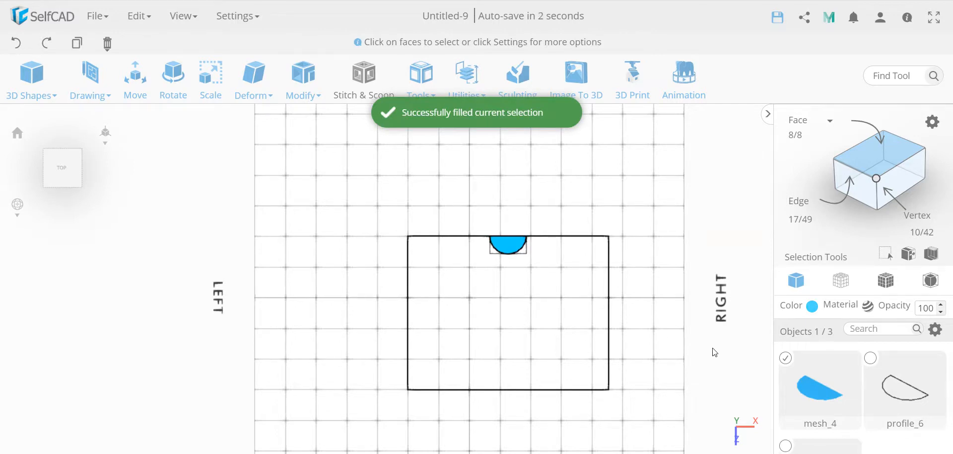
# Step: Select only the notched rectangle profile and fill it using Fill Polygons
pyautogui.click(786, 358)
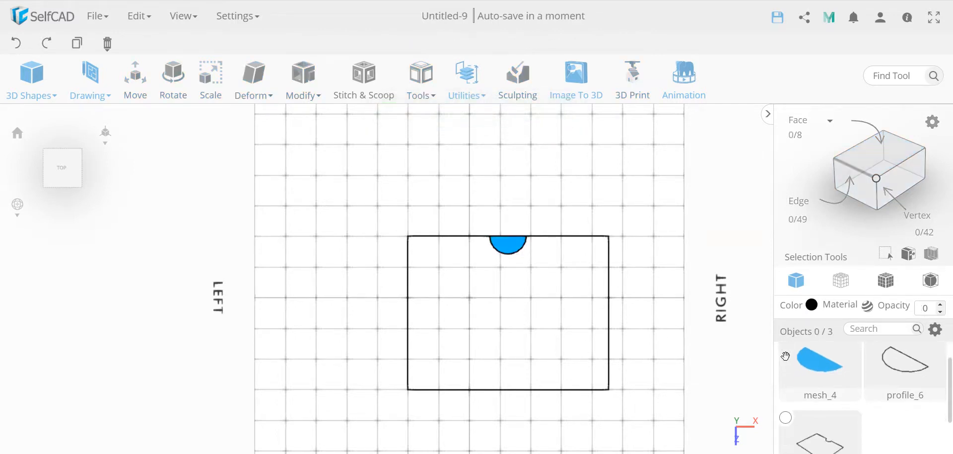
pyautogui.scroll(-2, 786, 372)
pyautogui.click(786, 390)
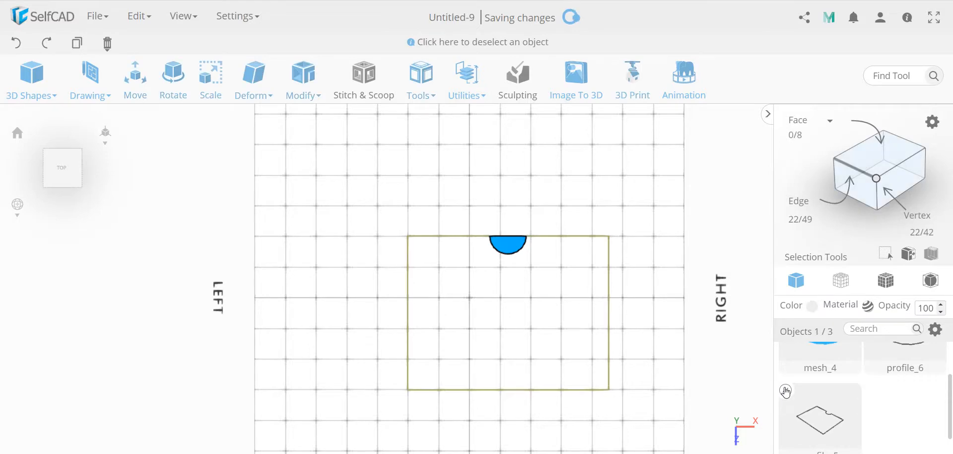
pyautogui.click(425, 77)
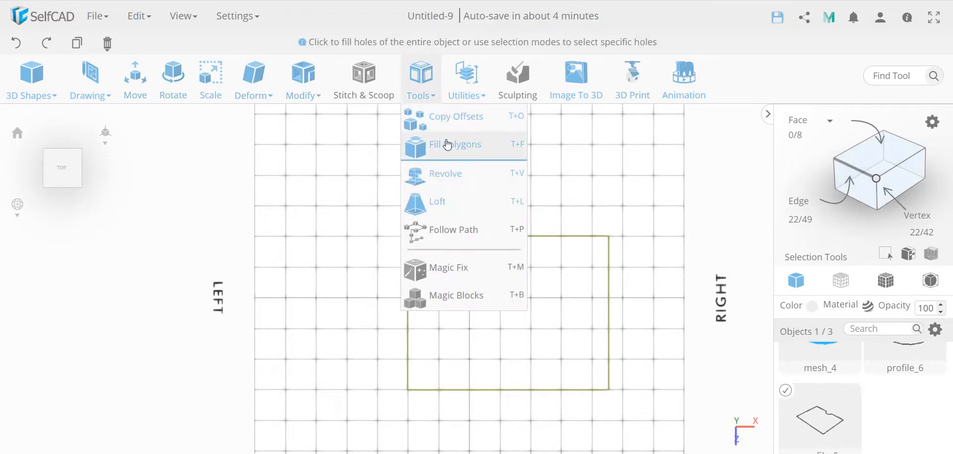
pyautogui.click(447, 145)
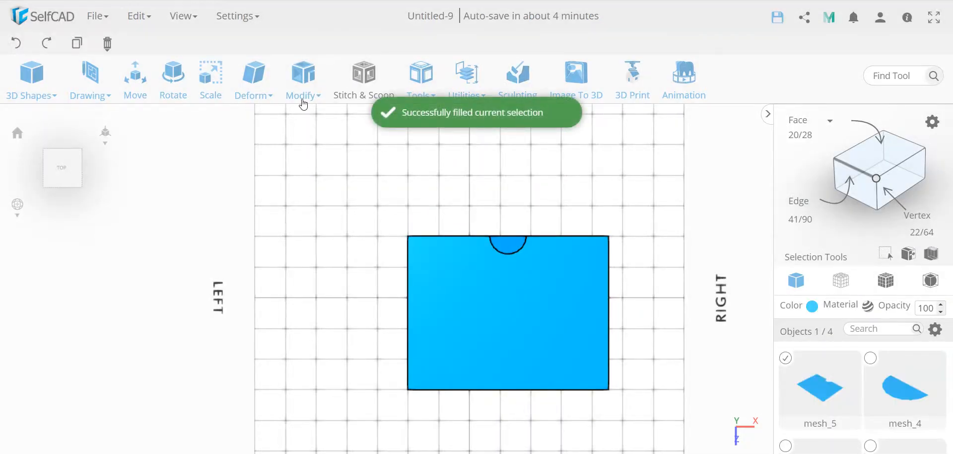
# Step: Add a thickness of 100 to the filled notched rectangle and apply it
pyautogui.click(303, 82)
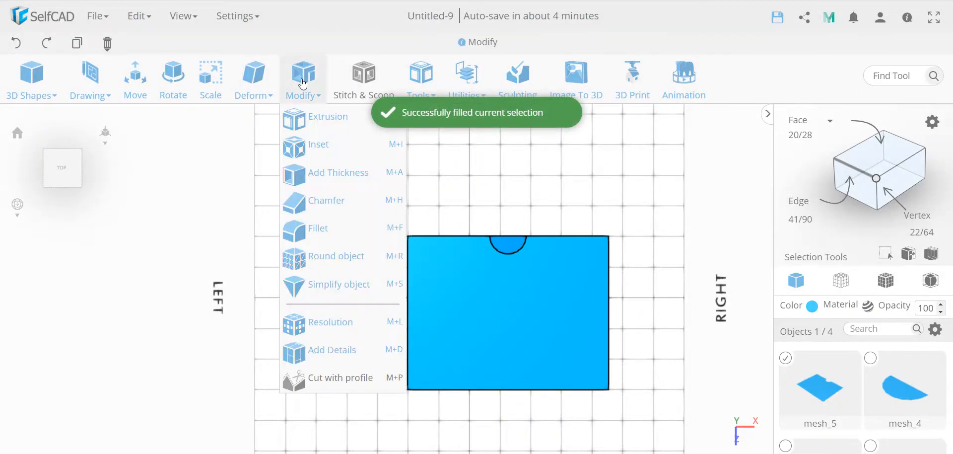
pyautogui.click(328, 174)
pyautogui.doubleClick(158, 142)
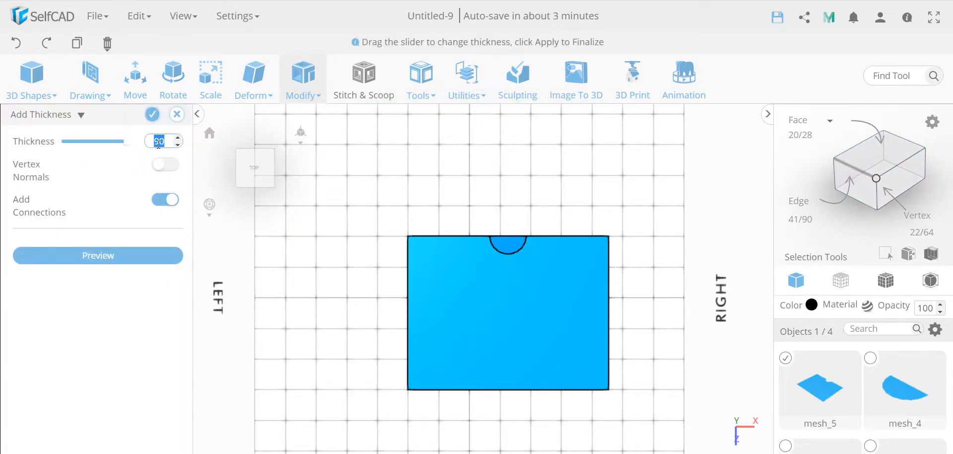
pyautogui.write('100')
pyautogui.press('Return')
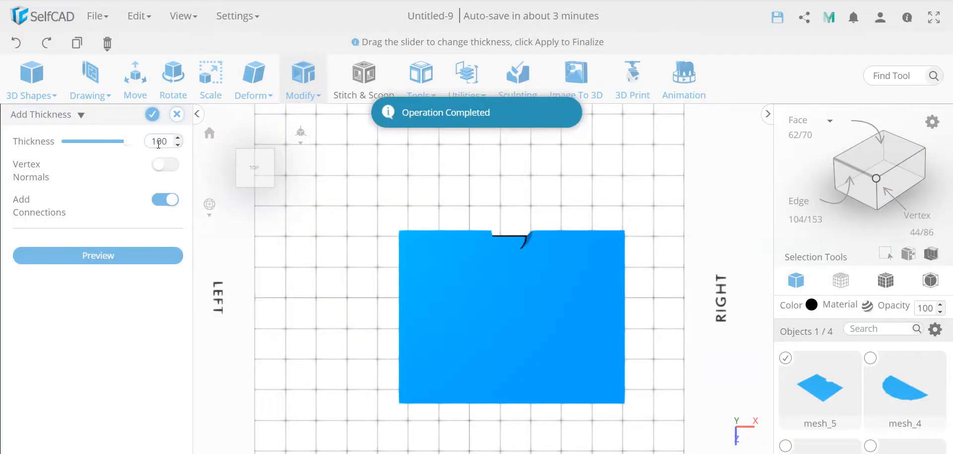
pyautogui.click(152, 114)
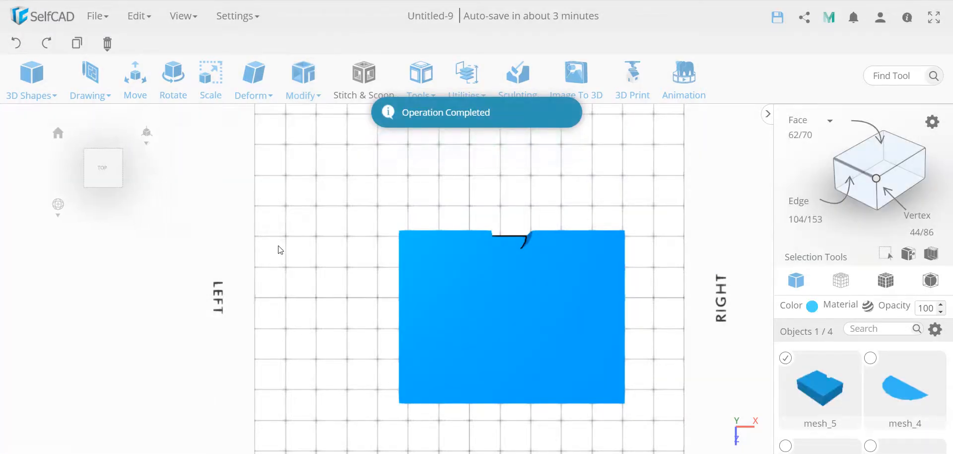
pyautogui.moveTo(302, 270); pyautogui.dragTo(343, 265)
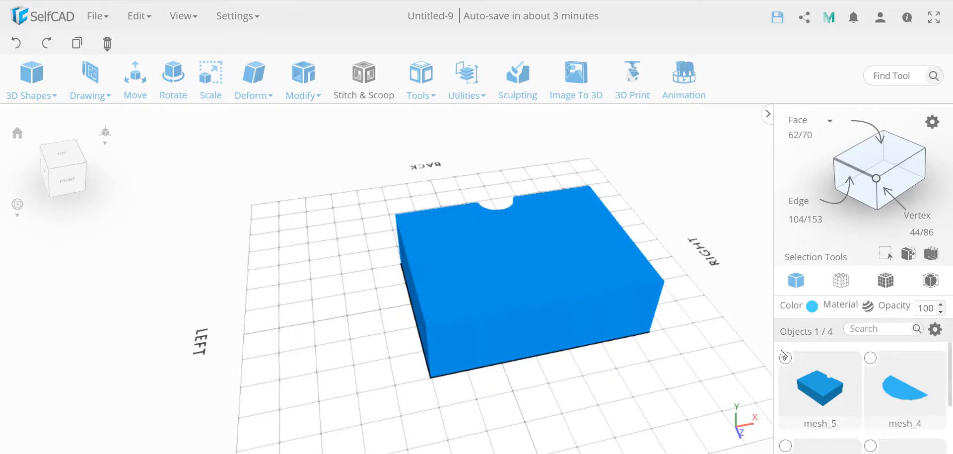
# Step: Select only the filled semicircle in the rectangle's notch and extrude it by 100
pyautogui.click(787, 361)
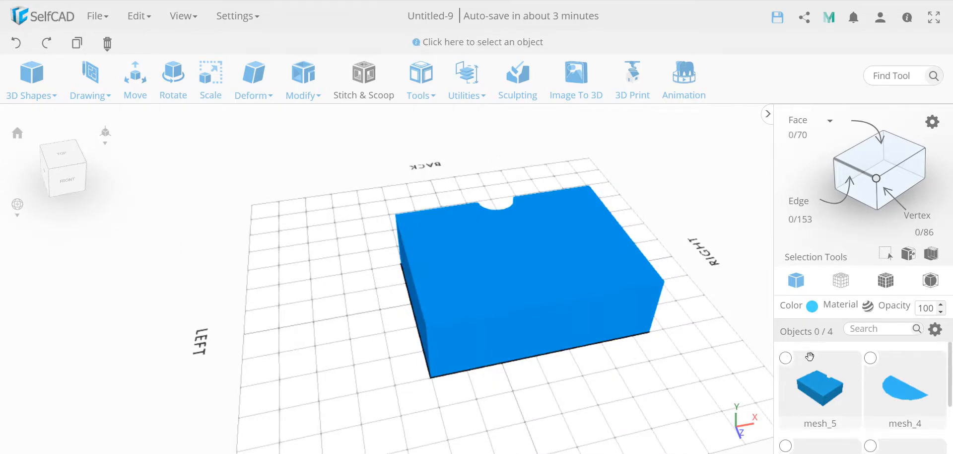
pyautogui.click(870, 358)
pyautogui.click(303, 80)
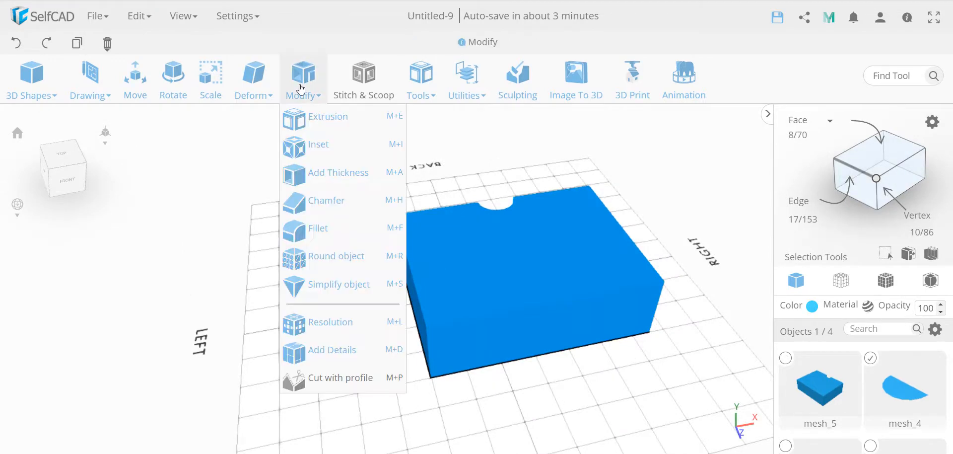
pyautogui.click(308, 55)
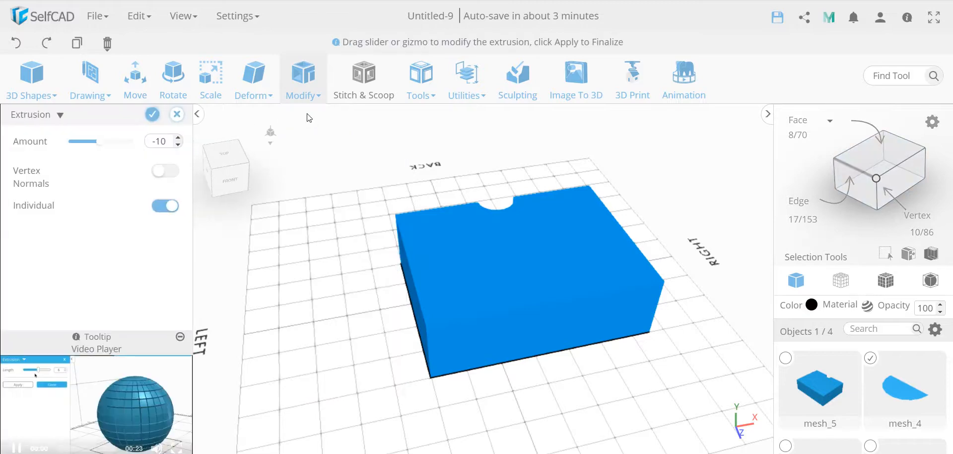
pyautogui.doubleClick(164, 142)
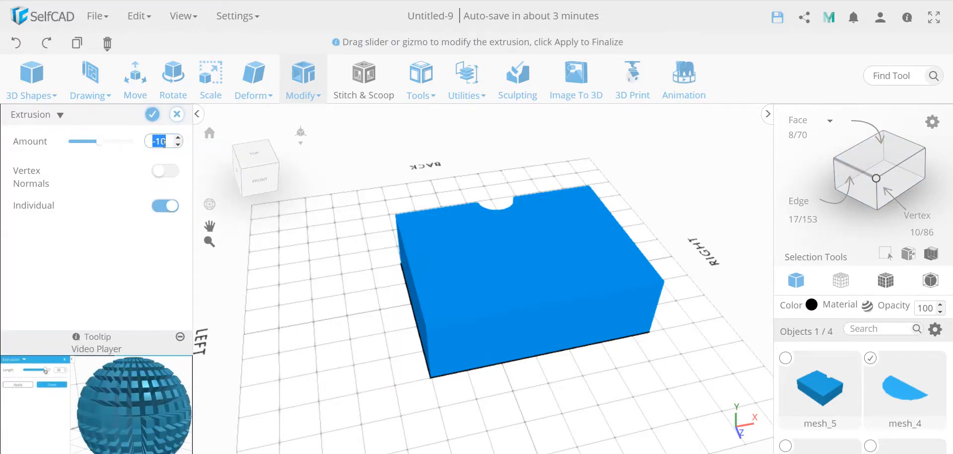
pyautogui.write('100')
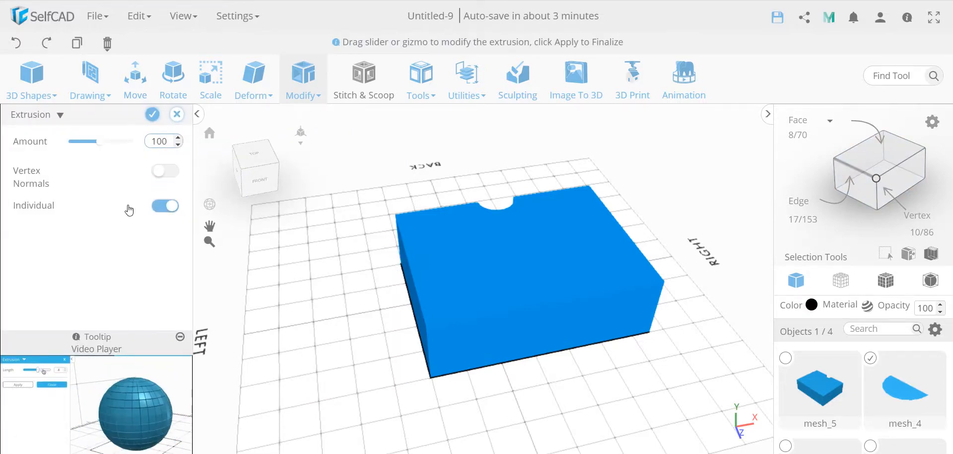
pyautogui.click(128, 228)
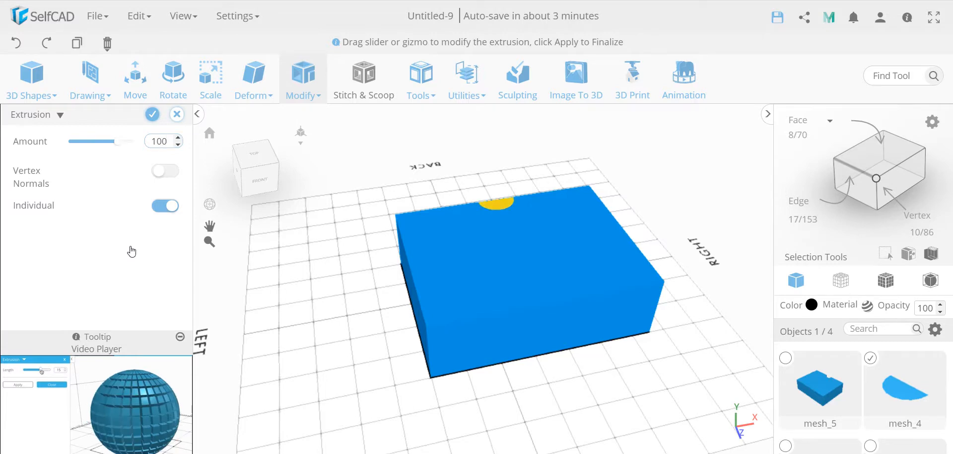
pyautogui.click(152, 115)
# Step: Change the color of the extruded semicircle to lime green
pyautogui.moveTo(308, 293); pyautogui.dragTo(648, 298)
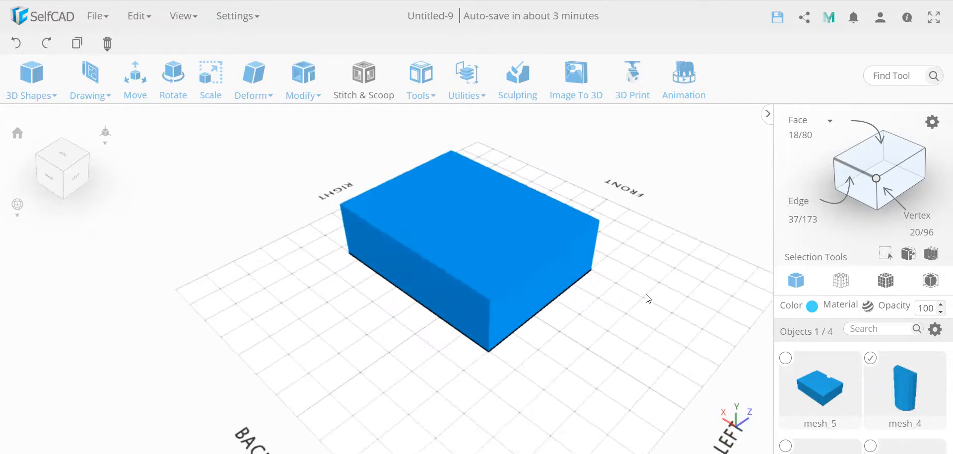
pyautogui.click(812, 306)
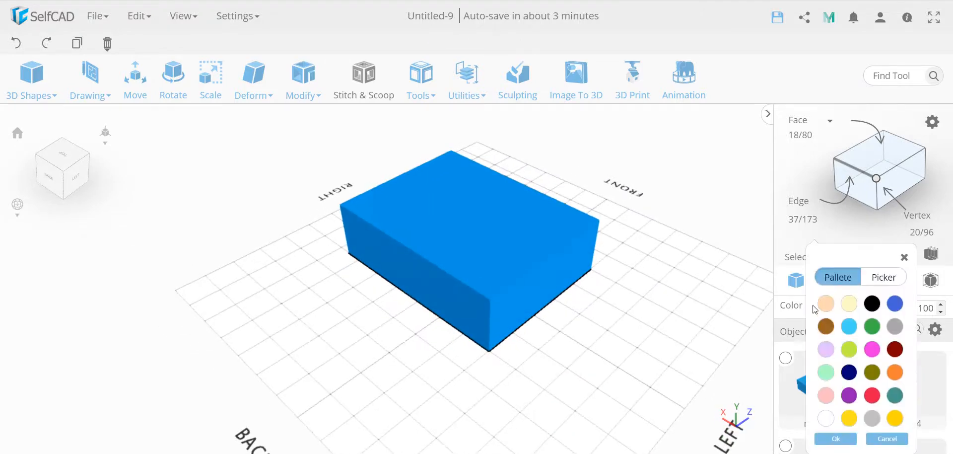
pyautogui.click(849, 350)
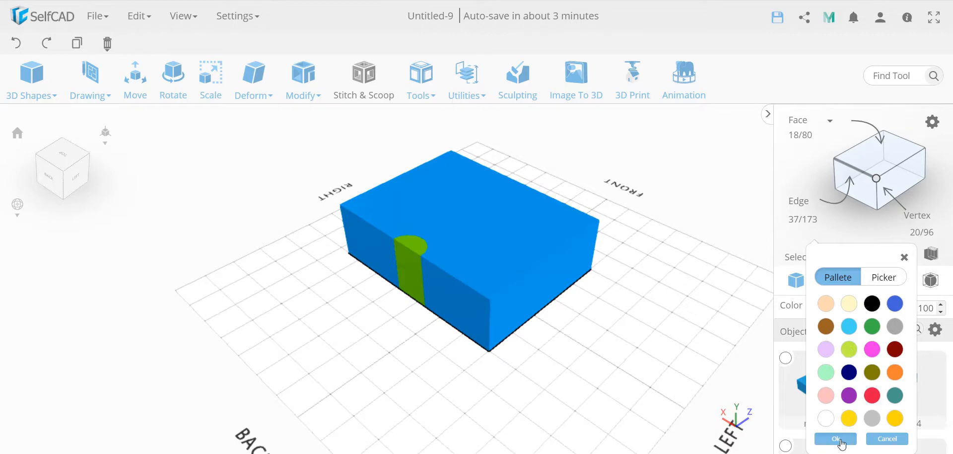
pyautogui.click(839, 439)
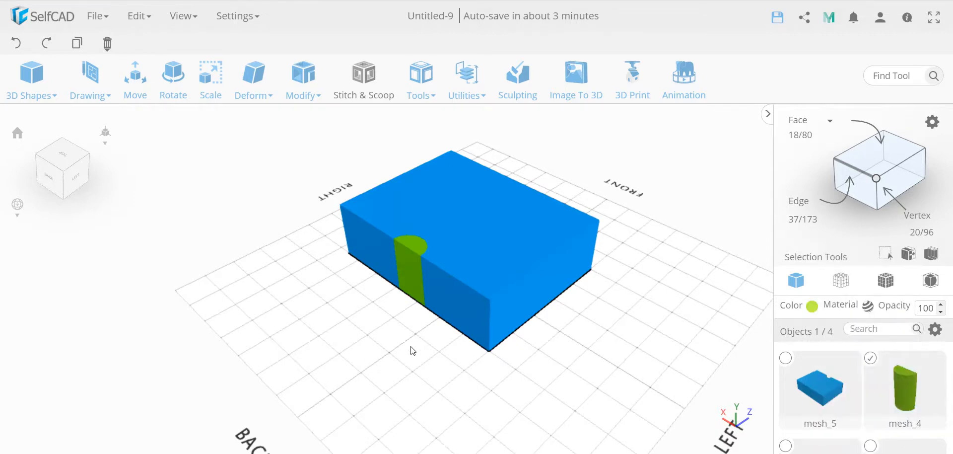
# Step: Try closing the open bottom of the green semicircular solid using Fill Polygons, and undo the fill
pyautogui.moveTo(411, 349); pyautogui.dragTo(422, 255)
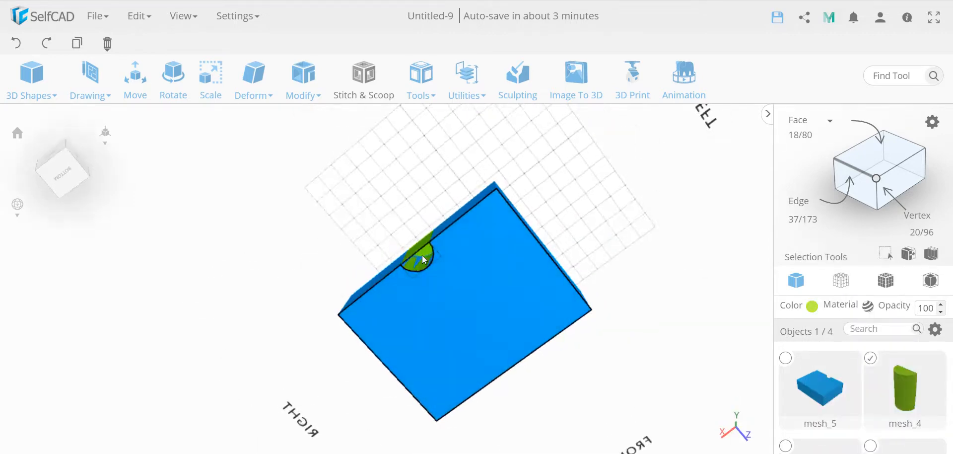
pyautogui.scroll(5, 422, 255)
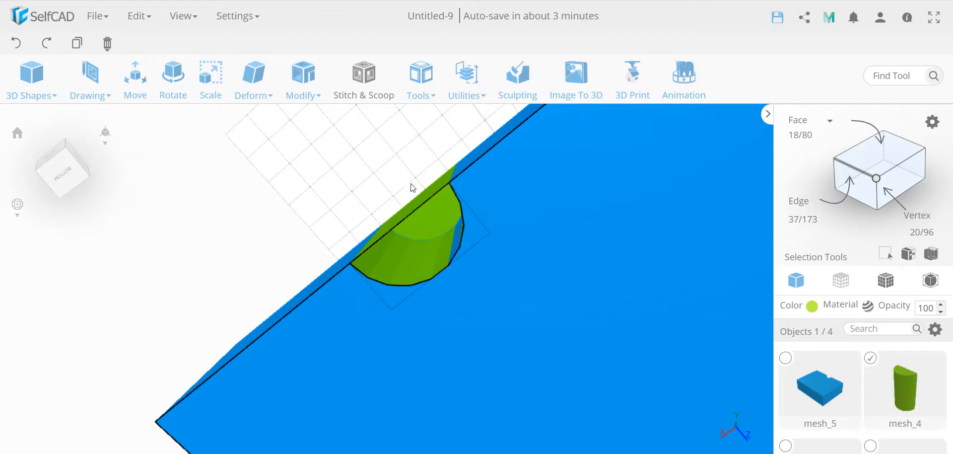
pyautogui.click(421, 79)
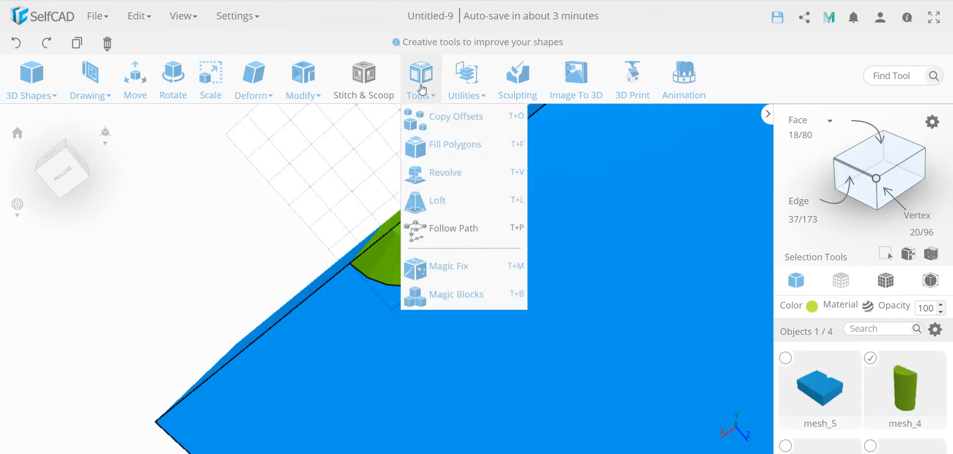
pyautogui.click(447, 149)
pyautogui.click(459, 83)
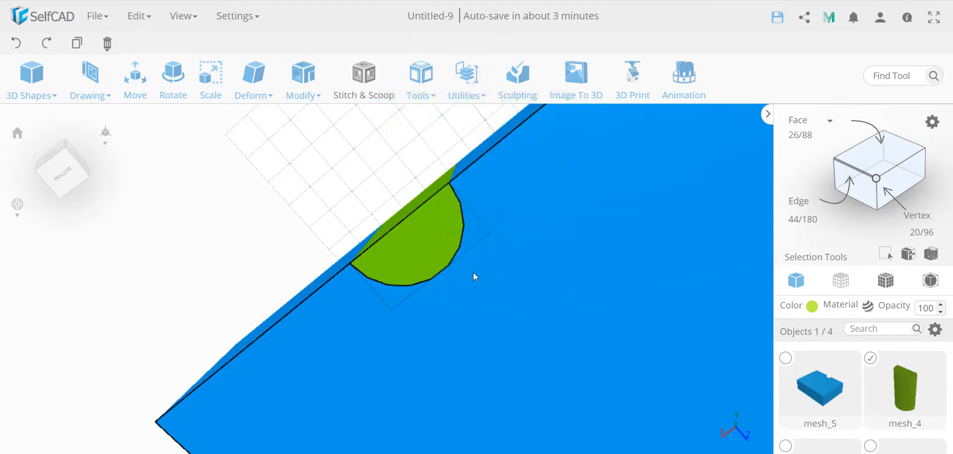
pyautogui.scroll(-5, 453, 268)
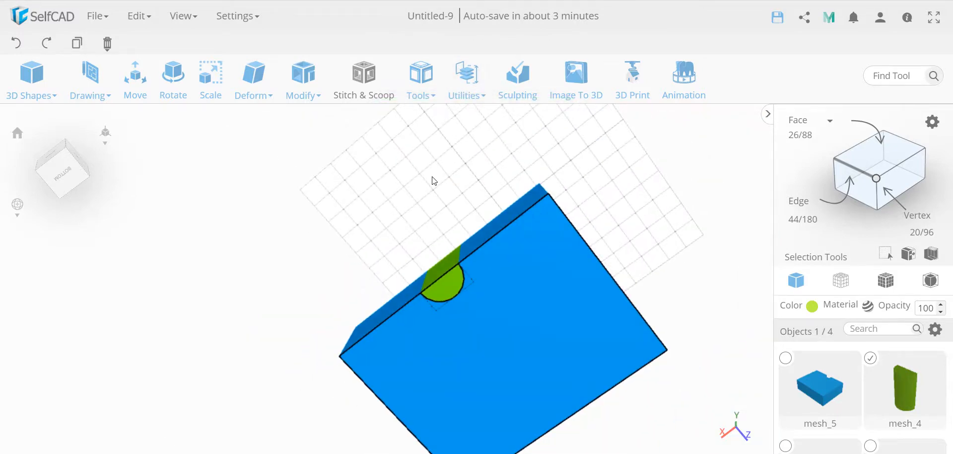
pyautogui.moveTo(434, 180); pyautogui.dragTo(464, 231)
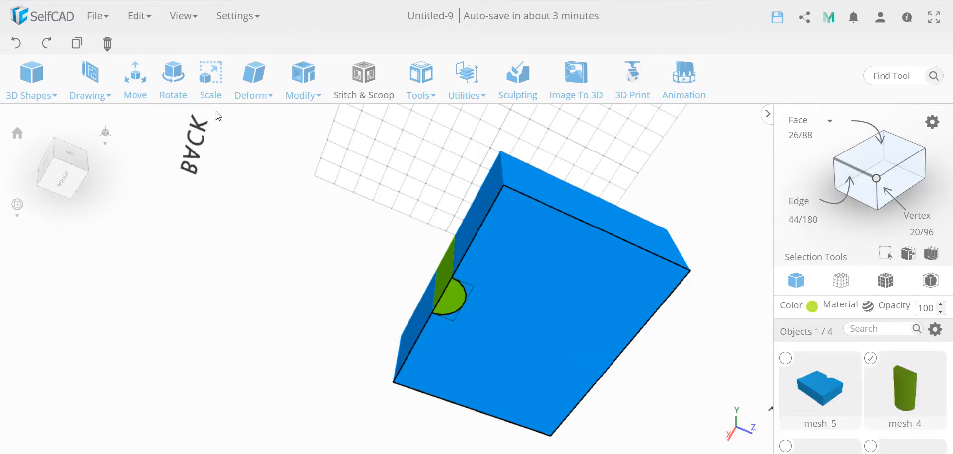
pyautogui.click(16, 43)
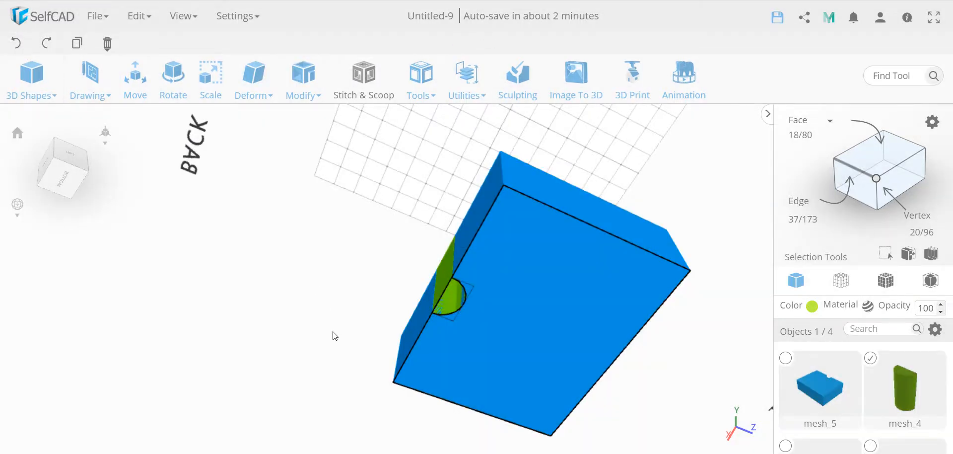
# Step: Add a thickness of -3 to the open-bottomed green semicircular piece, preview it and apply it
pyautogui.moveTo(319, 339); pyautogui.dragTo(310, 319)
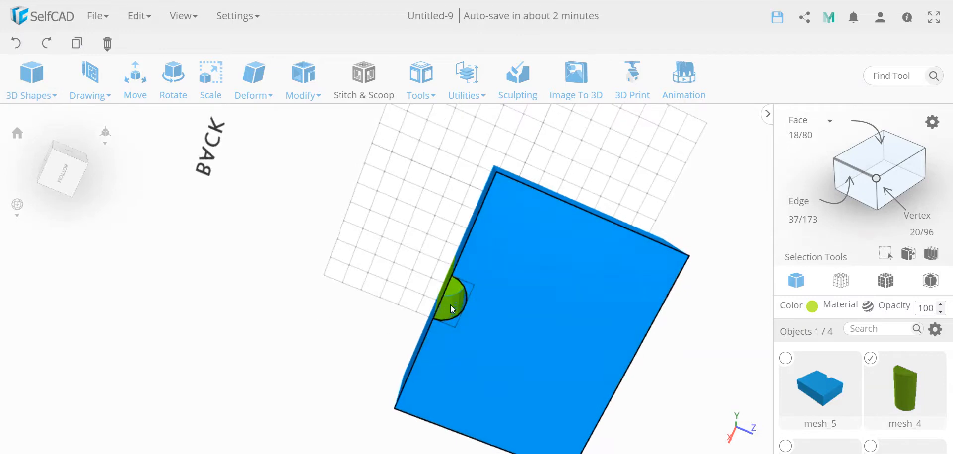
pyautogui.click(310, 85)
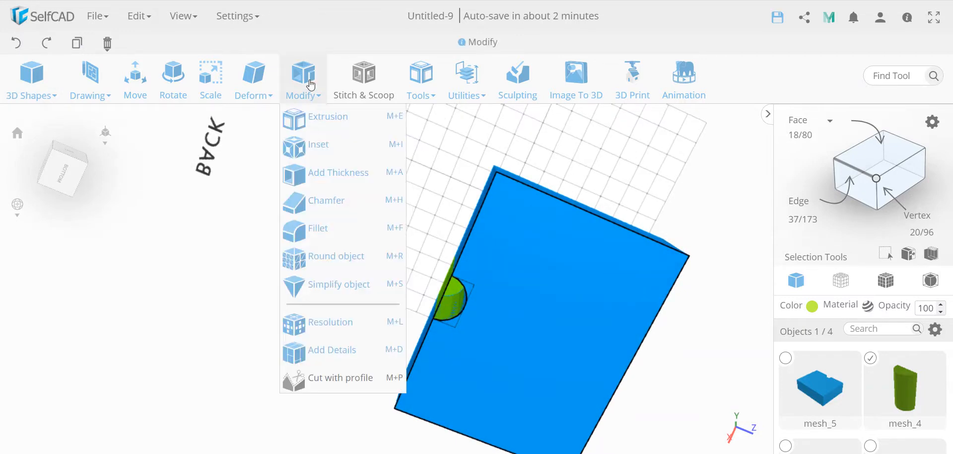
pyautogui.click(323, 172)
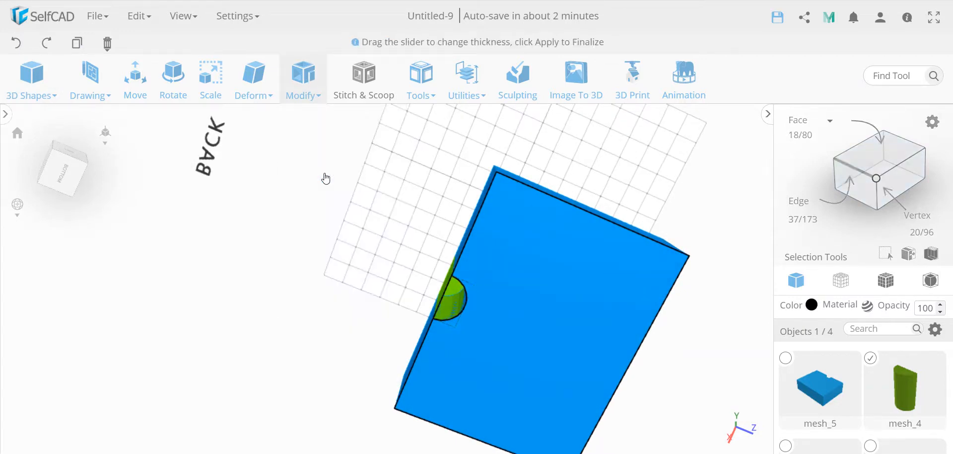
pyautogui.doubleClick(168, 140)
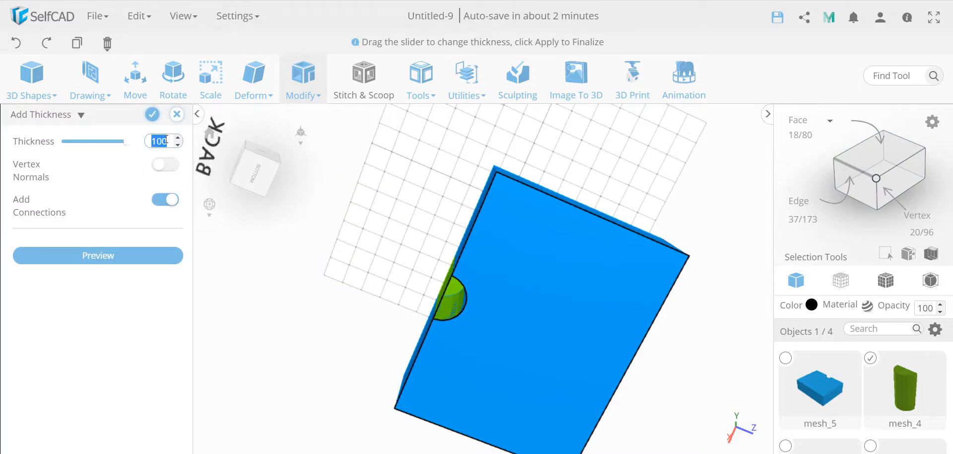
pyautogui.write('3')
pyautogui.press('BackSpace')
pyautogui.write('03')
pyautogui.click(128, 254)
pyautogui.scroll(5, 452, 295)
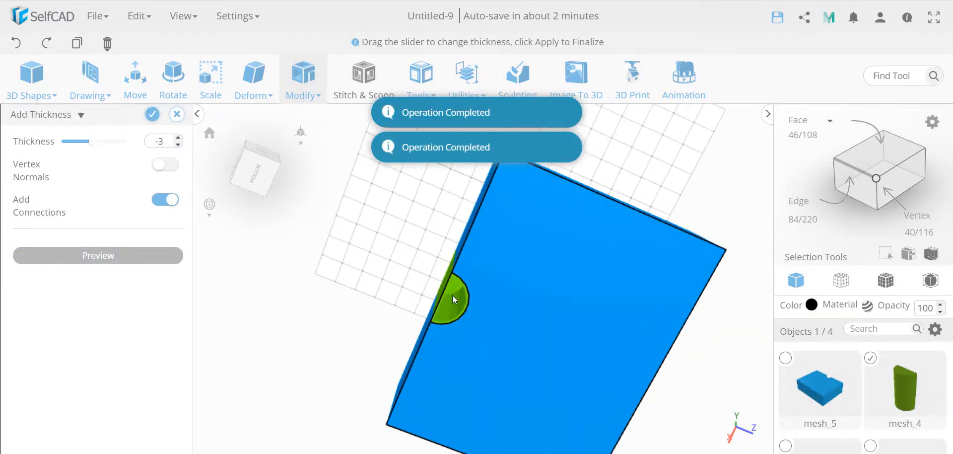
pyautogui.scroll(1, 451, 295)
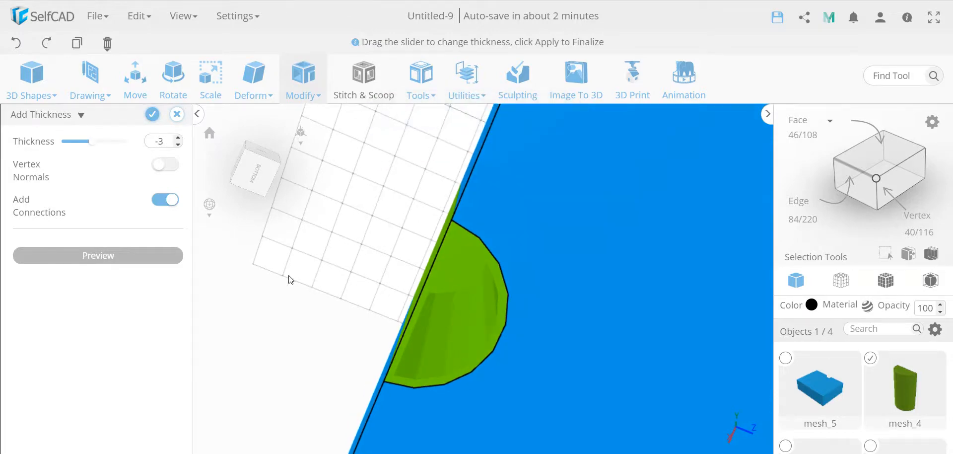
pyautogui.click(153, 118)
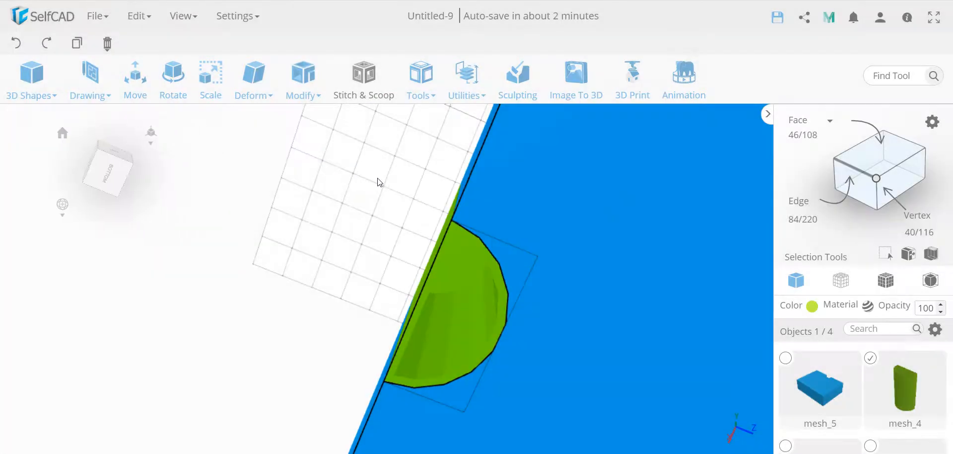
# Step: Bring up the utility commands for the thickened green semicircular piece
pyautogui.moveTo(382, 187); pyautogui.dragTo(405, 324)
pyautogui.scroll(-5, 367, 272)
pyautogui.moveTo(467, 82)
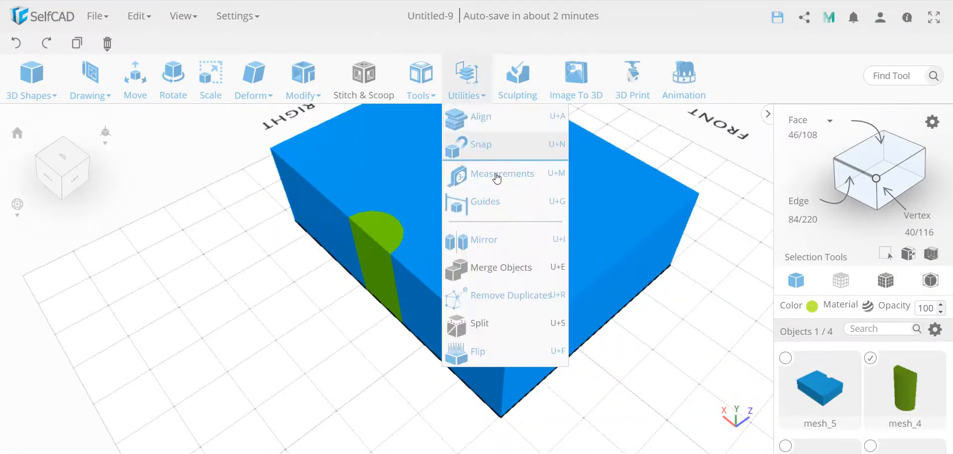